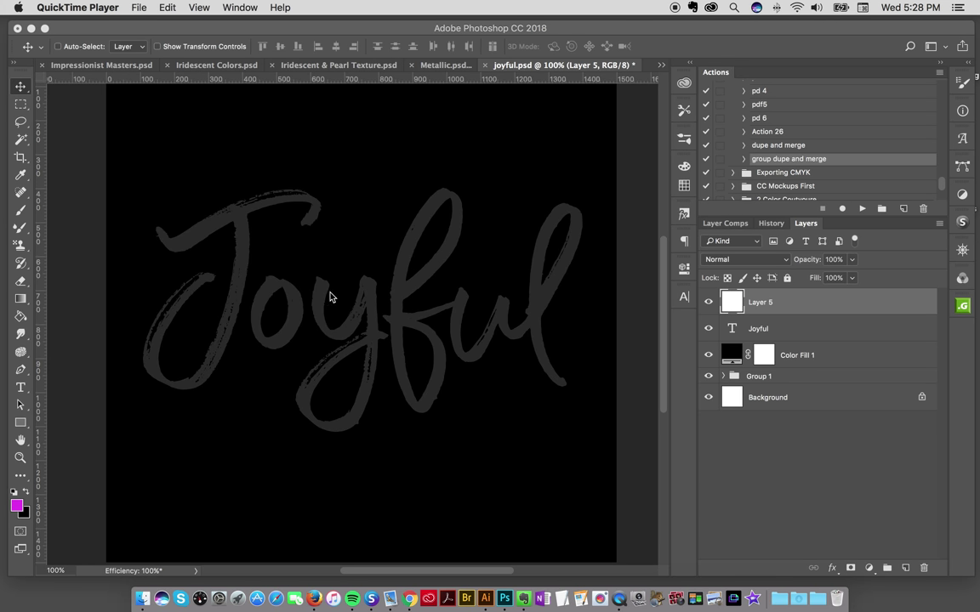
- Bring Photoshop forward and select the Joyful text layer, which sits at 10% opacity
click(830, 328)
click(751, 339)
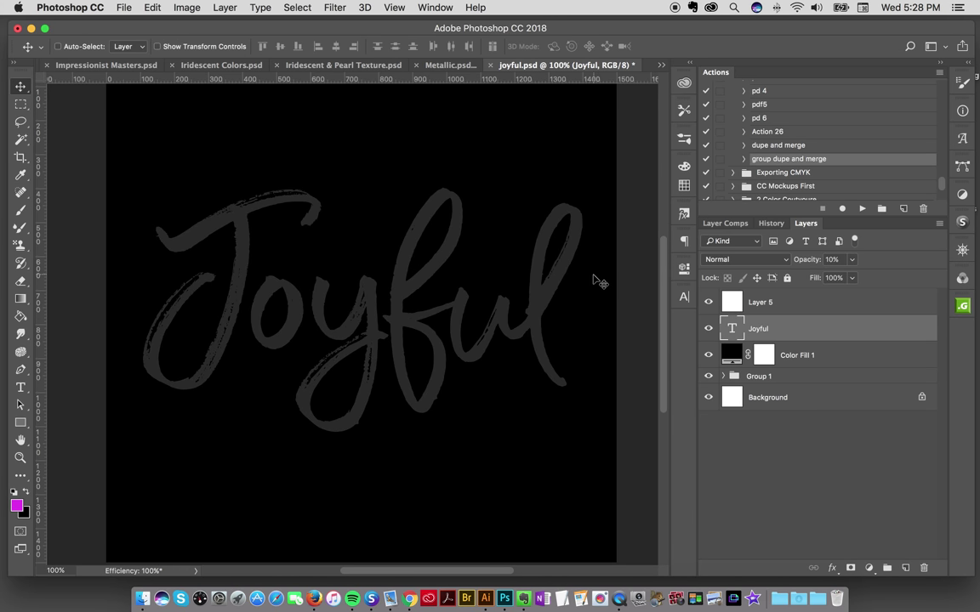
- Commit the Joyful text, set its opacity to about 11%, and select empty Layer 5
double_click(734, 324)
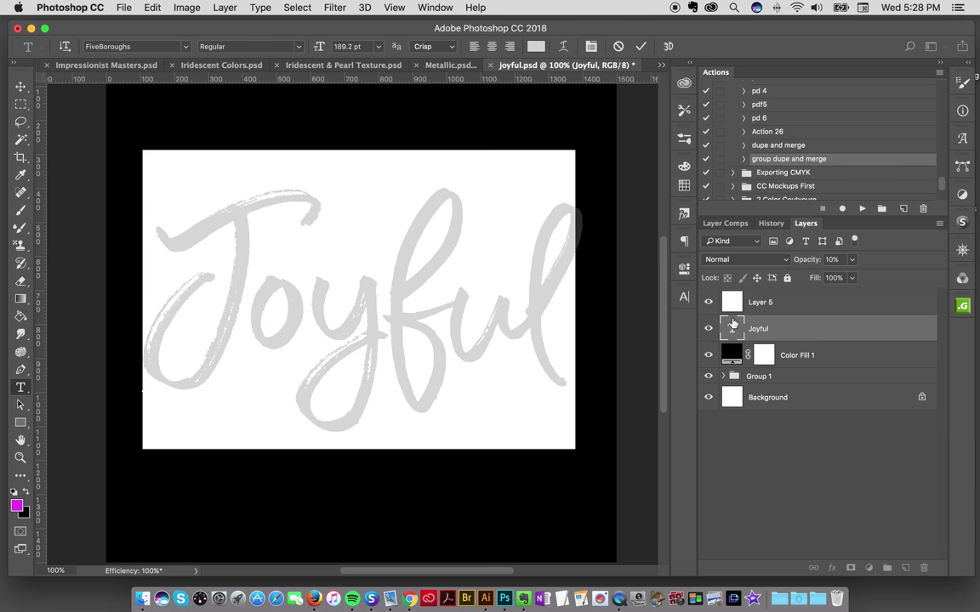
click(20, 89)
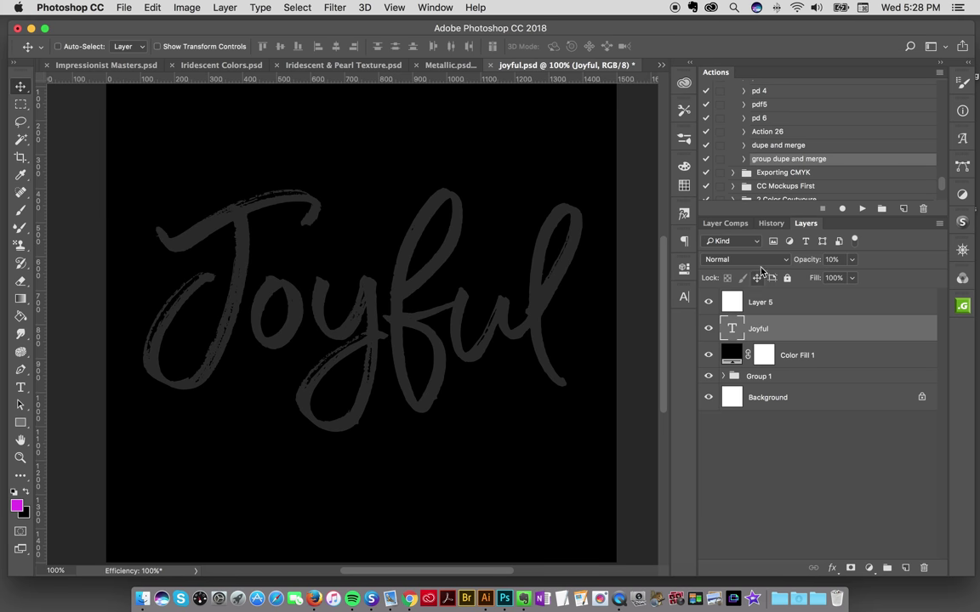
click(852, 261)
drag(848, 281, 861, 277)
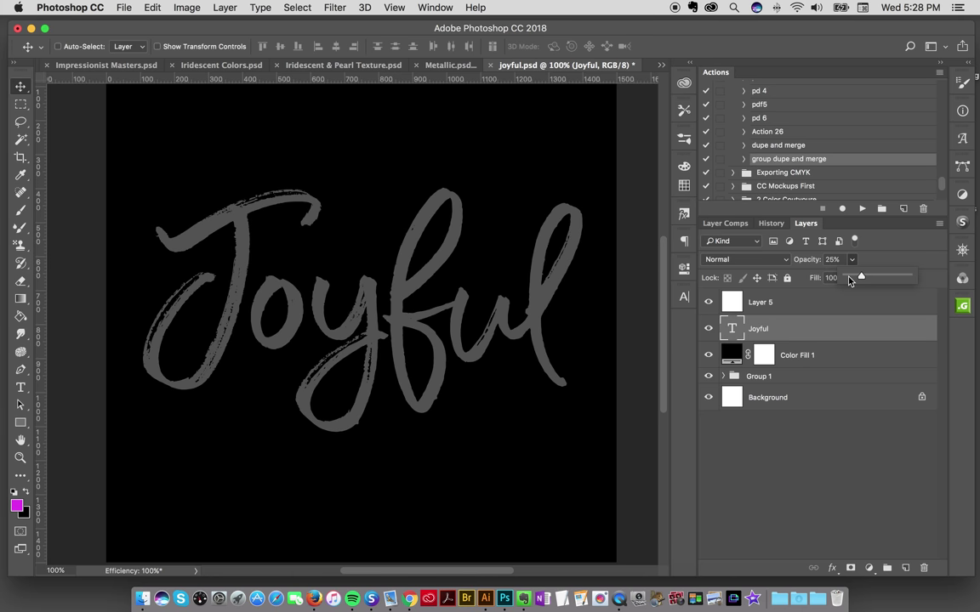
drag(849, 280, 855, 282)
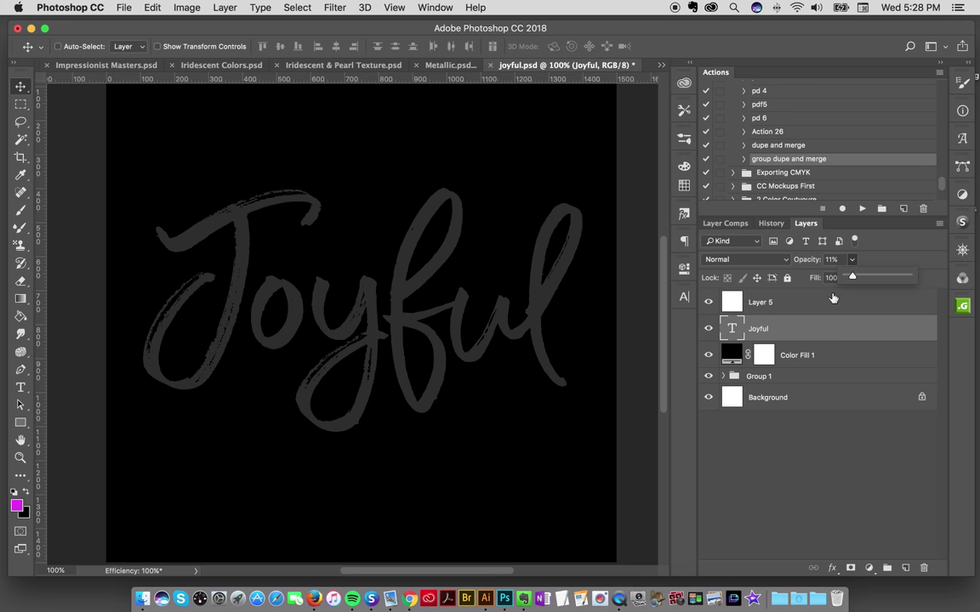
click(788, 308)
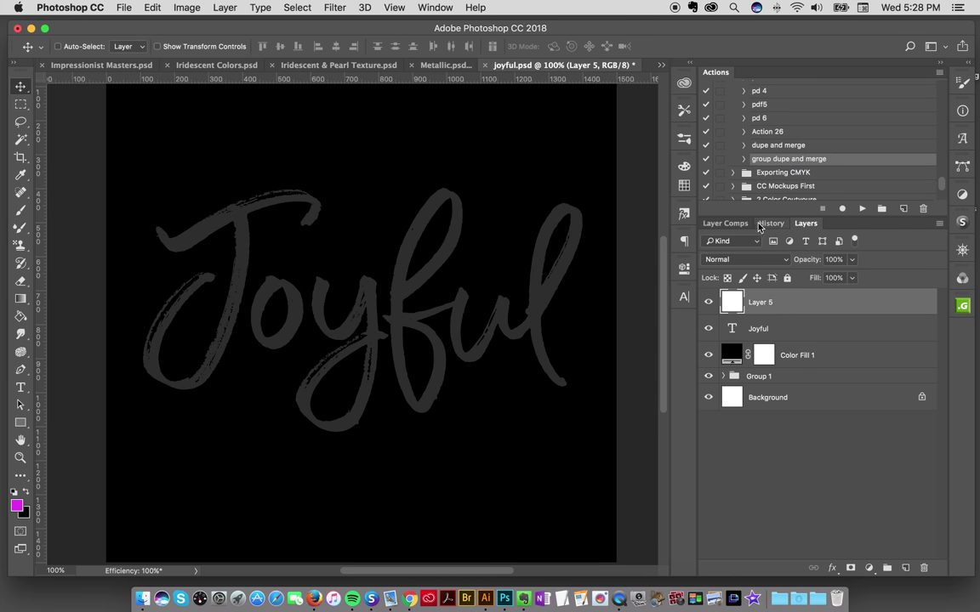
- Load the '4 wet paint studio LOADED' mixer brush at 150 px and bring up Iridescent Colors.psd
click(685, 139)
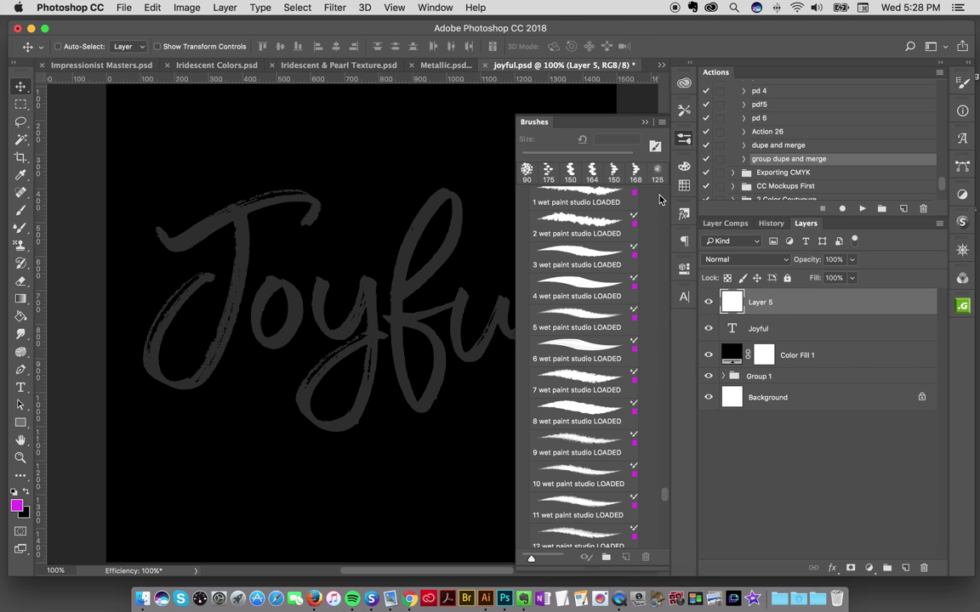
click(564, 293)
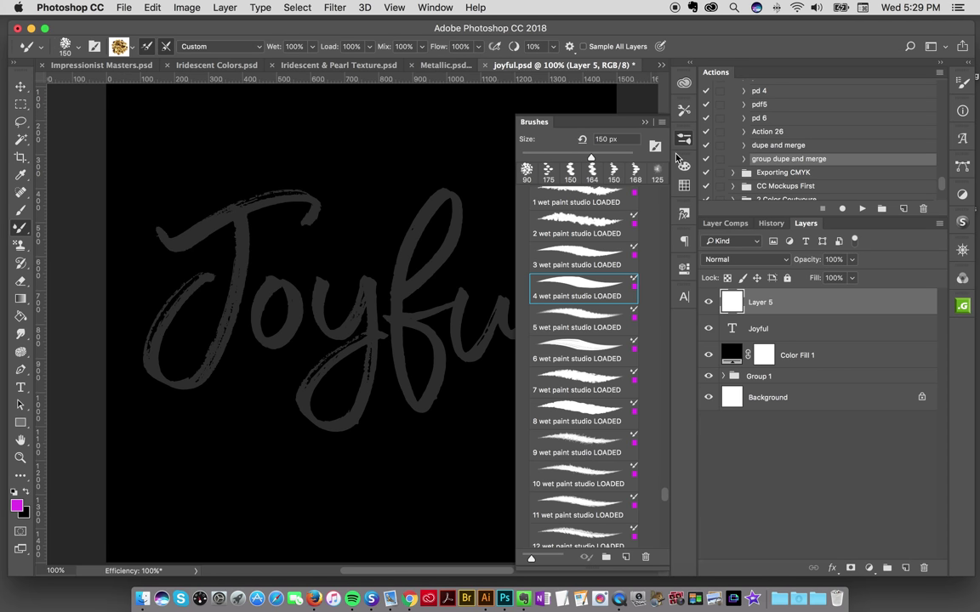
click(509, 127)
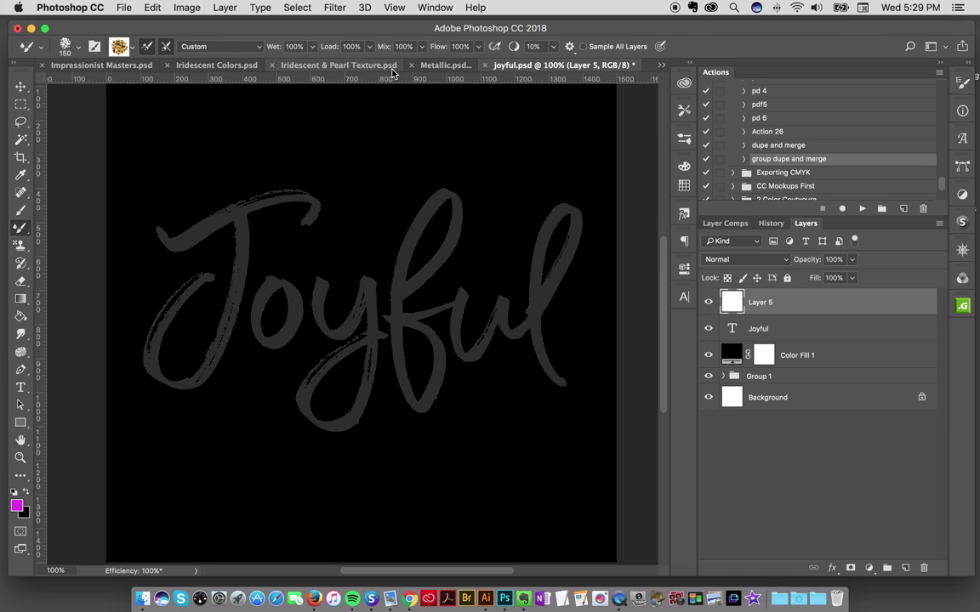
click(223, 68)
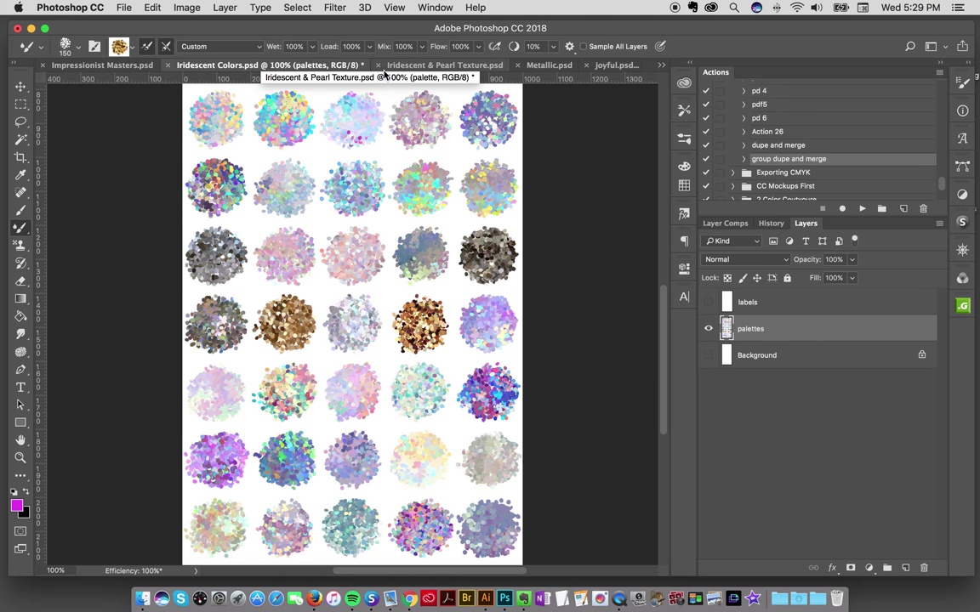
- In Bold & Bright Palm Beach.psd, sample a pink multicolour swatch into the mixer brush
click(660, 64)
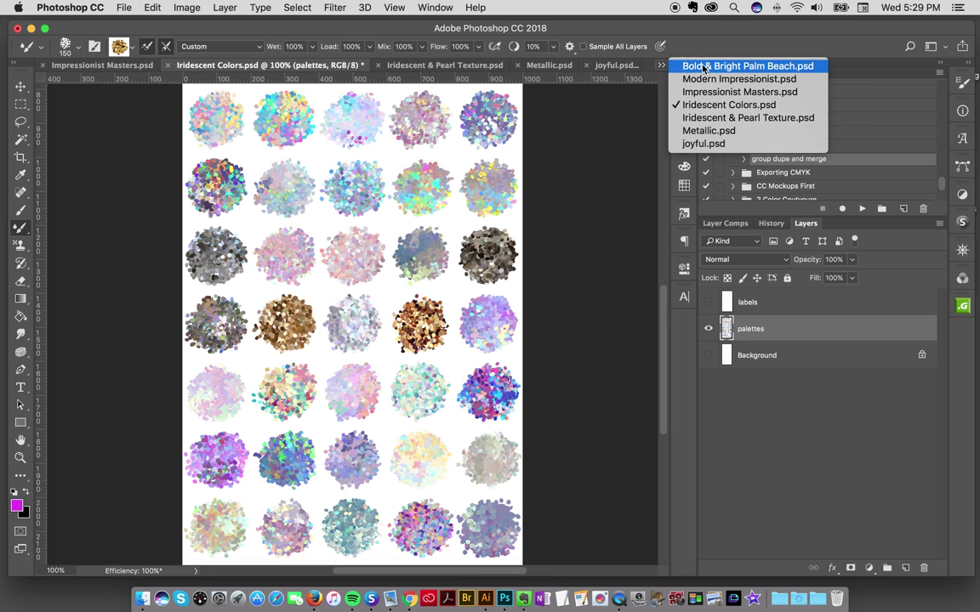
click(703, 67)
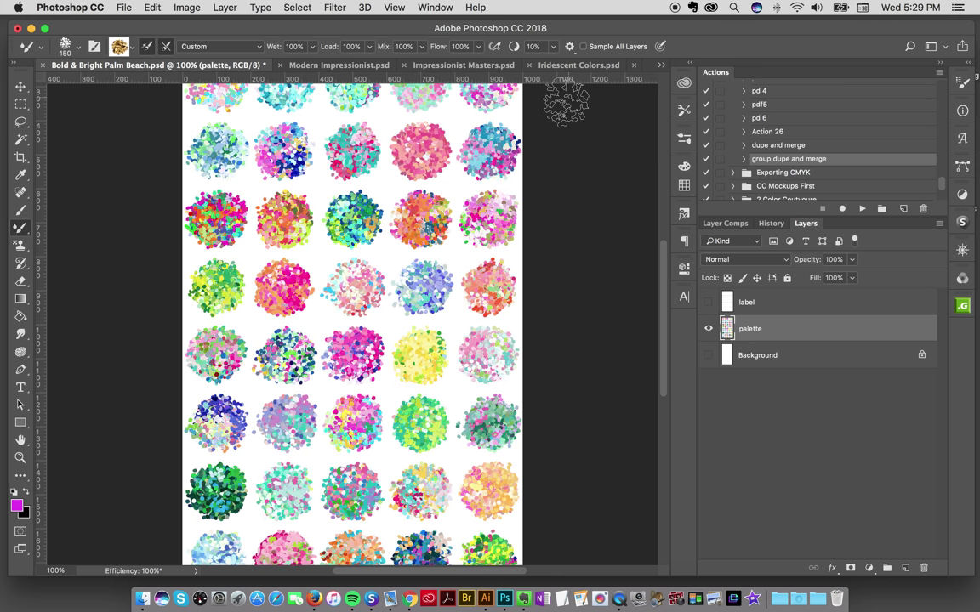
scroll(655, 306, down, 5)
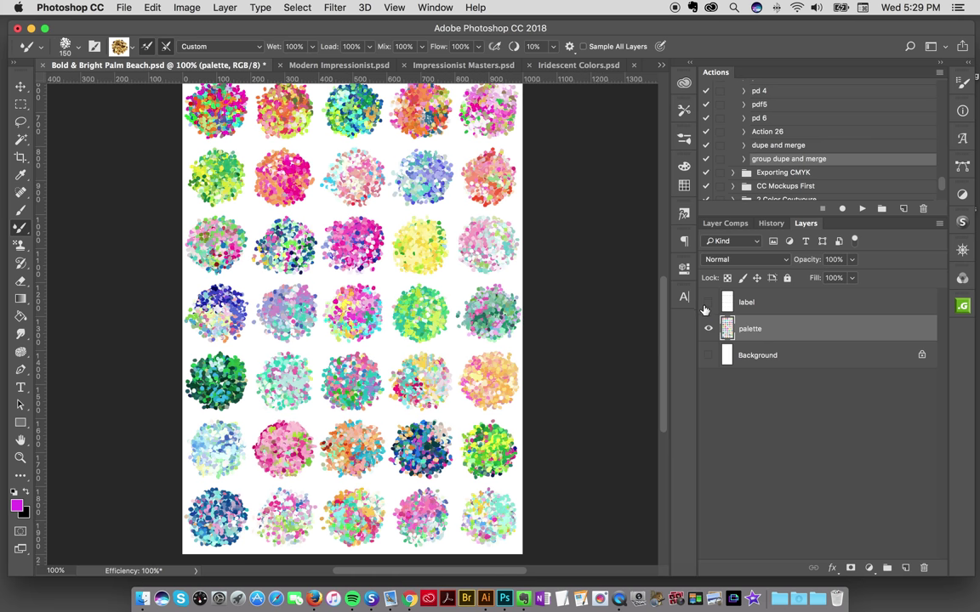
key(F2)
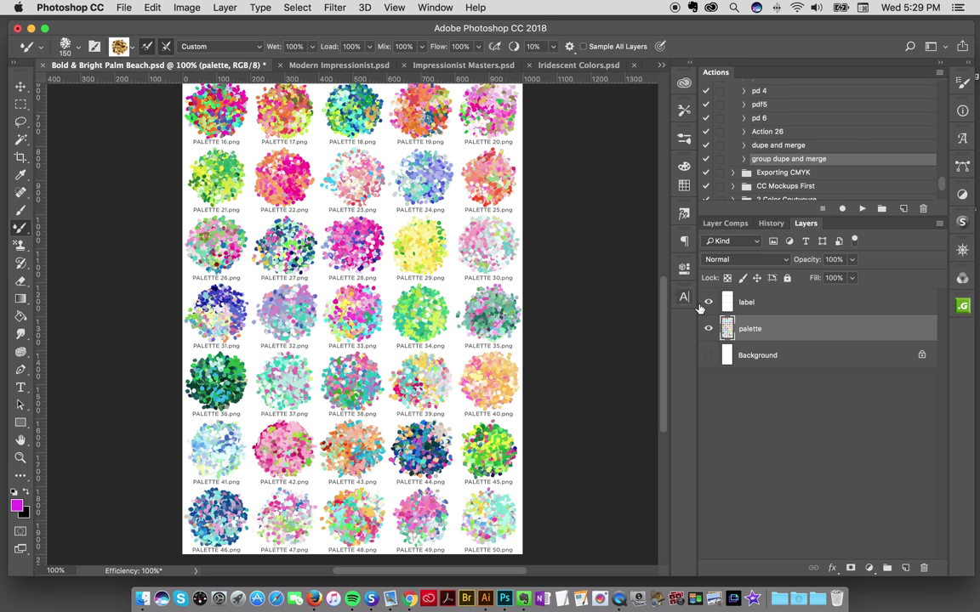
click(709, 302)
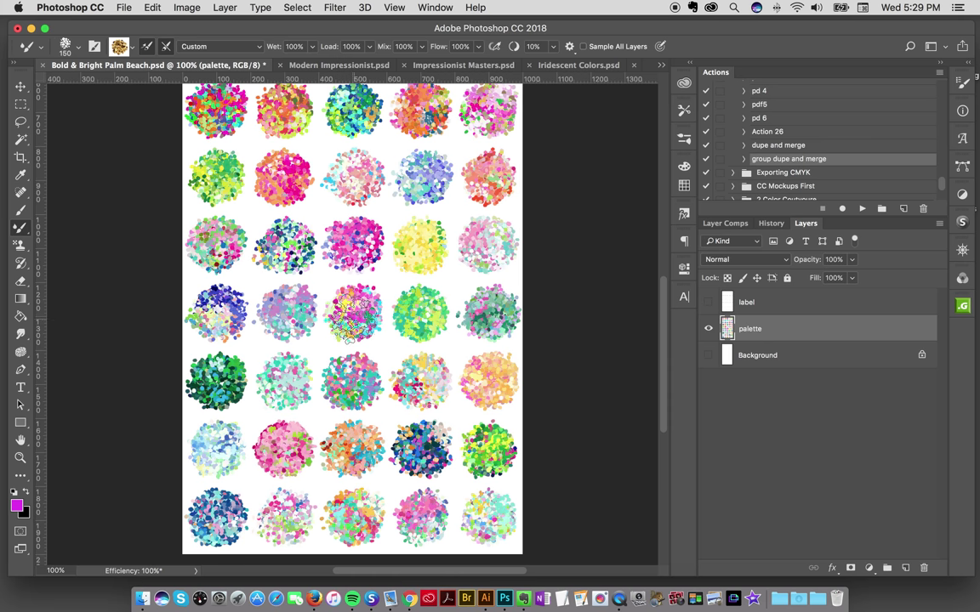
alt+click(353, 312)
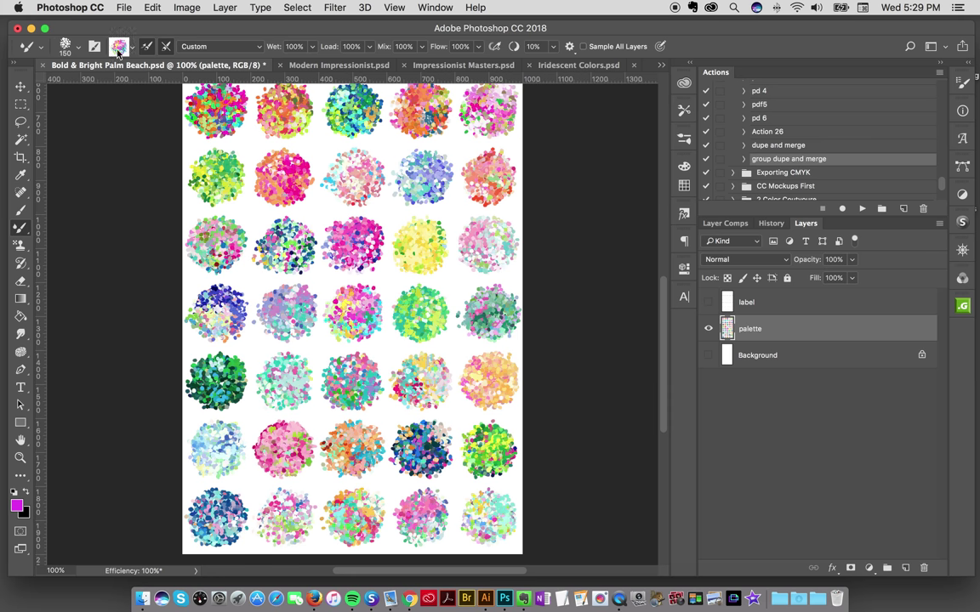
- Return to the joyful.psd document through the open-documents list
click(659, 67)
click(661, 68)
click(661, 68)
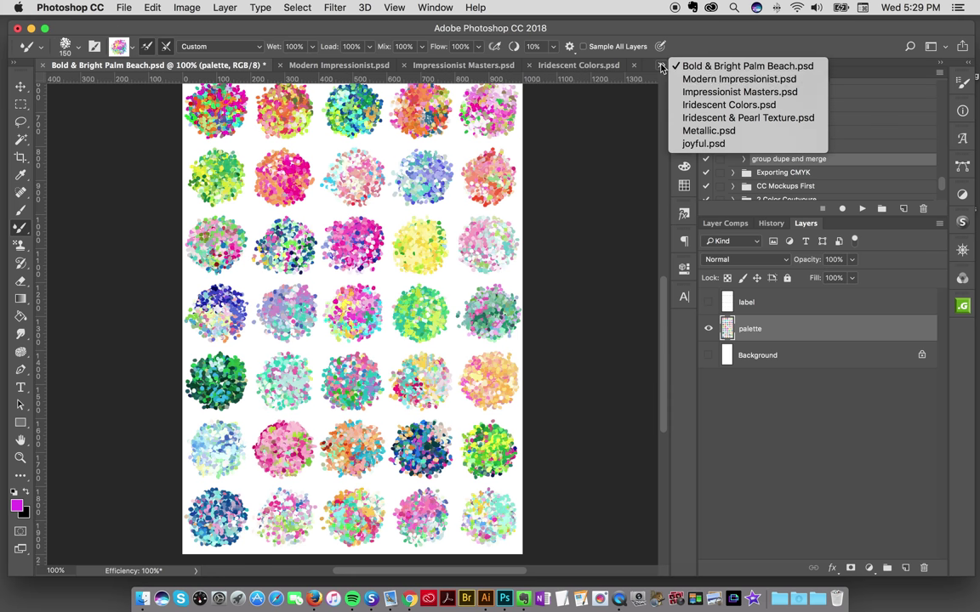
click(704, 144)
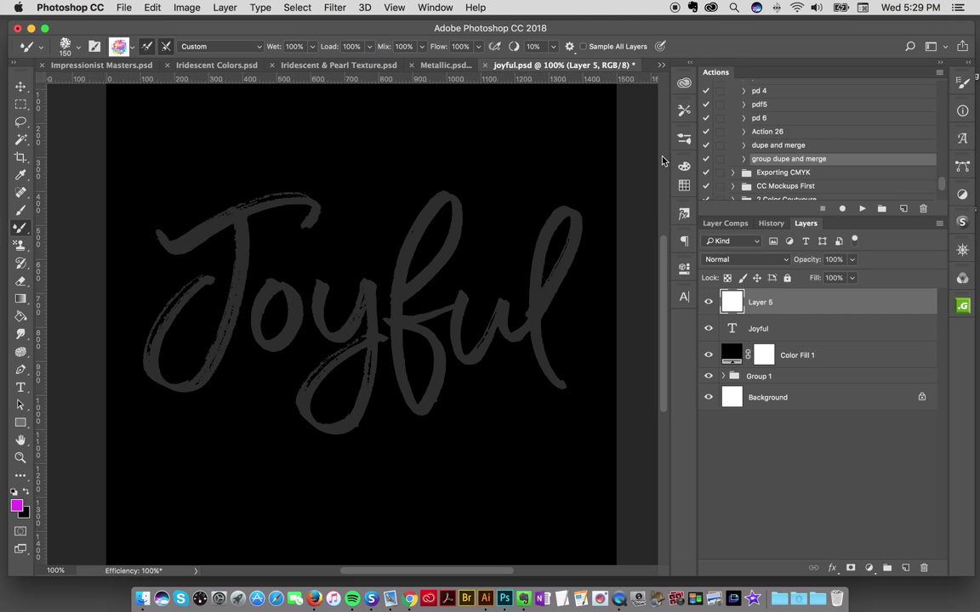
- Zoom the view to 200% on the J of Joyful
click(21, 457)
click(227, 291)
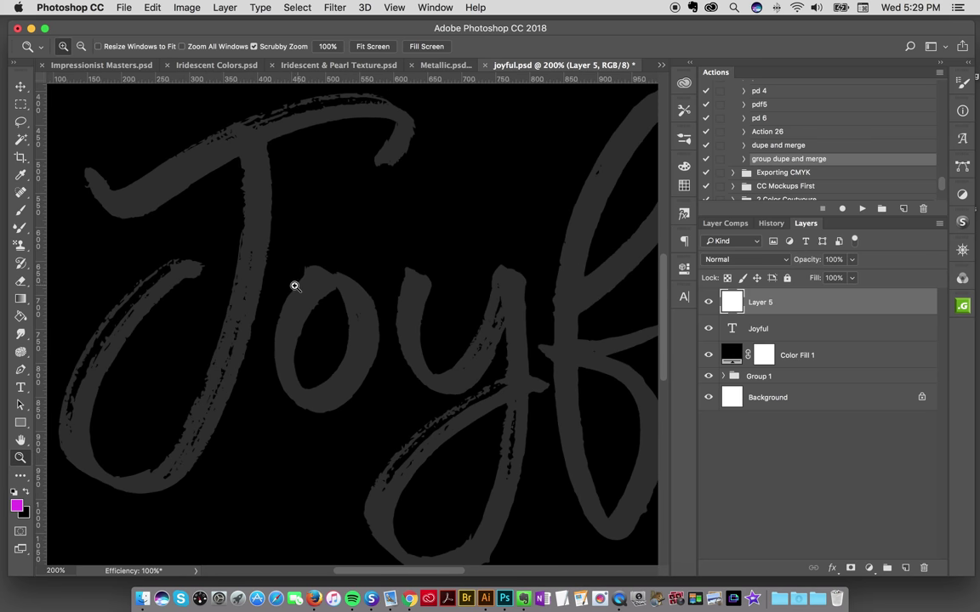
alt+click(295, 287)
alt+click(273, 271)
click(214, 210)
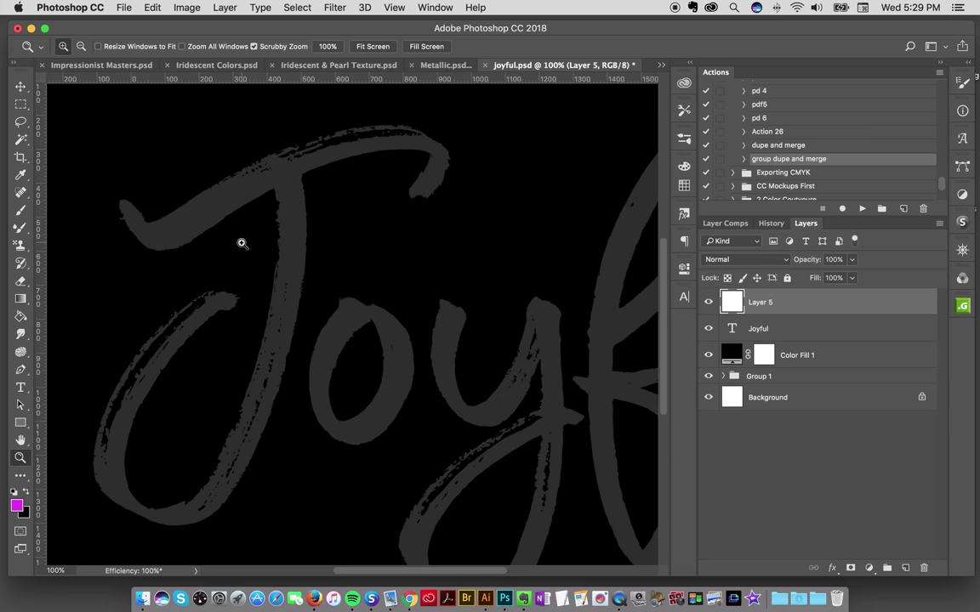
click(21, 228)
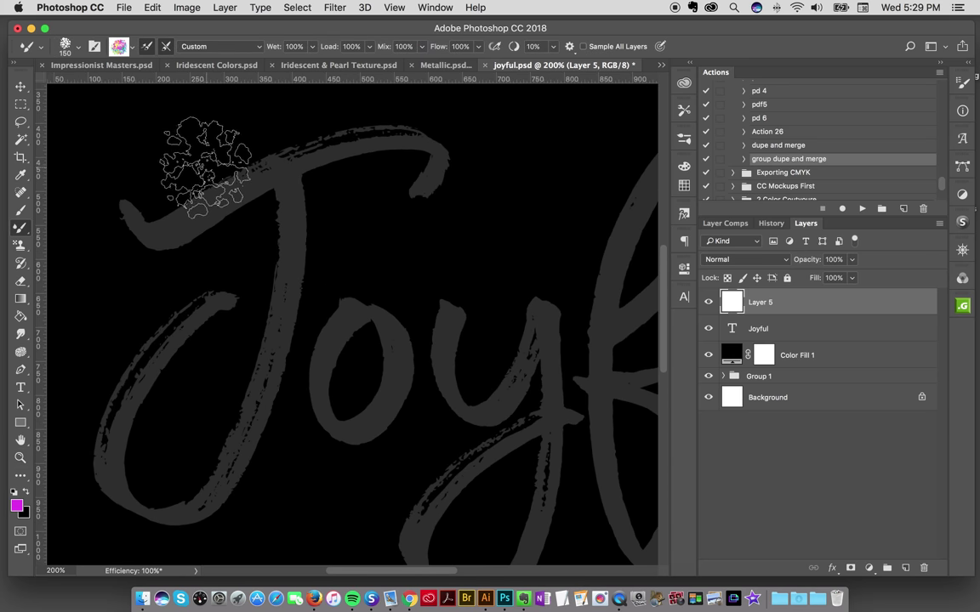
- Try mixer brush strokes along the J's top, undo them, and set the brush to 90 px
key(bracketleft)
key(bracketleft)
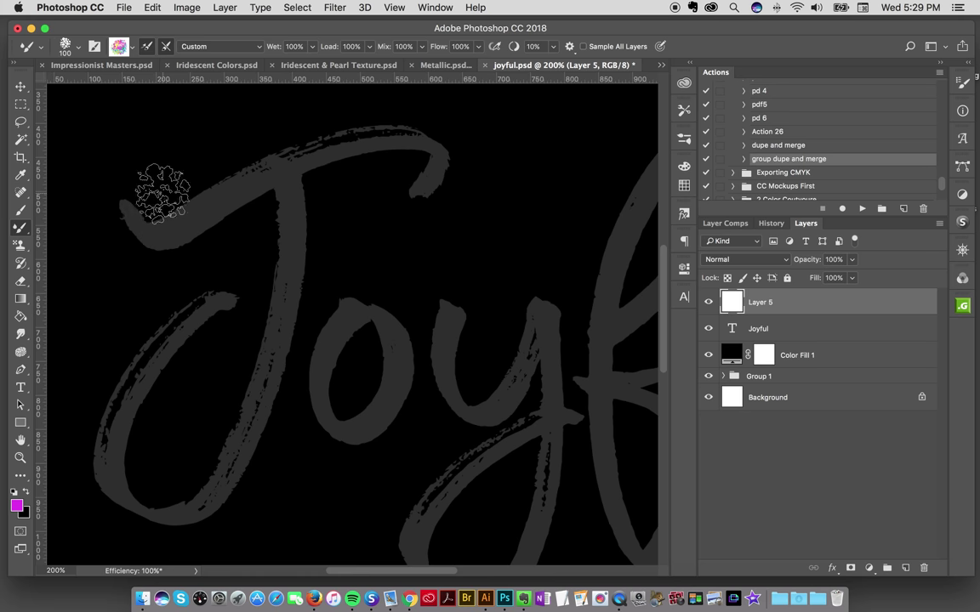
key(bracketleft)
key(bracketleft)
mouse_move(130, 182)
mouse_down()
mouse_move(151, 234)
mouse_move(250, 169)
mouse_move(356, 136)
mouse_move(404, 152)
mouse_move(398, 204)
mouse_up()
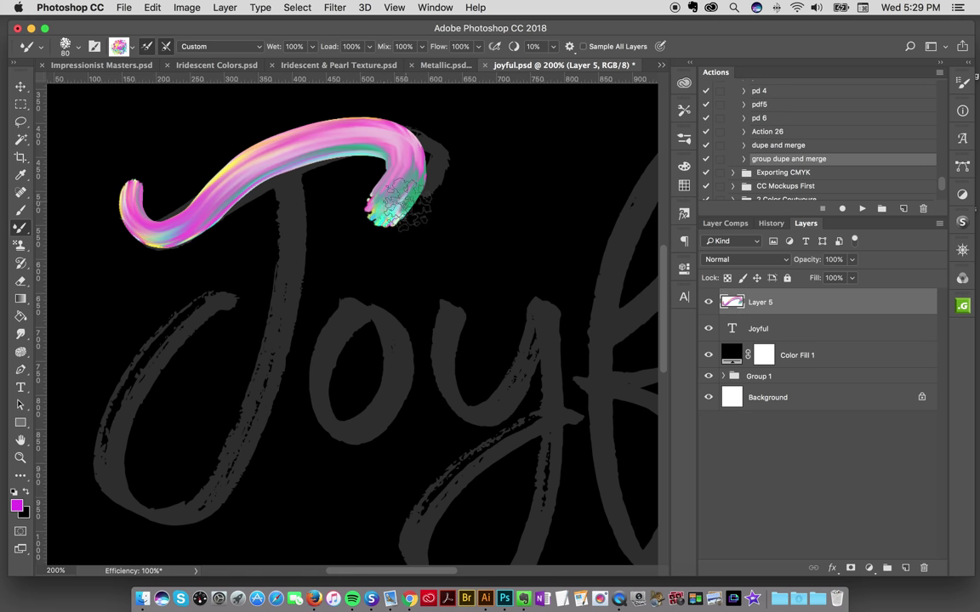
key(super+z)
mouse_move(138, 191)
mouse_down()
mouse_move(174, 241)
mouse_move(270, 173)
mouse_move(364, 144)
mouse_move(425, 172)
mouse_up()
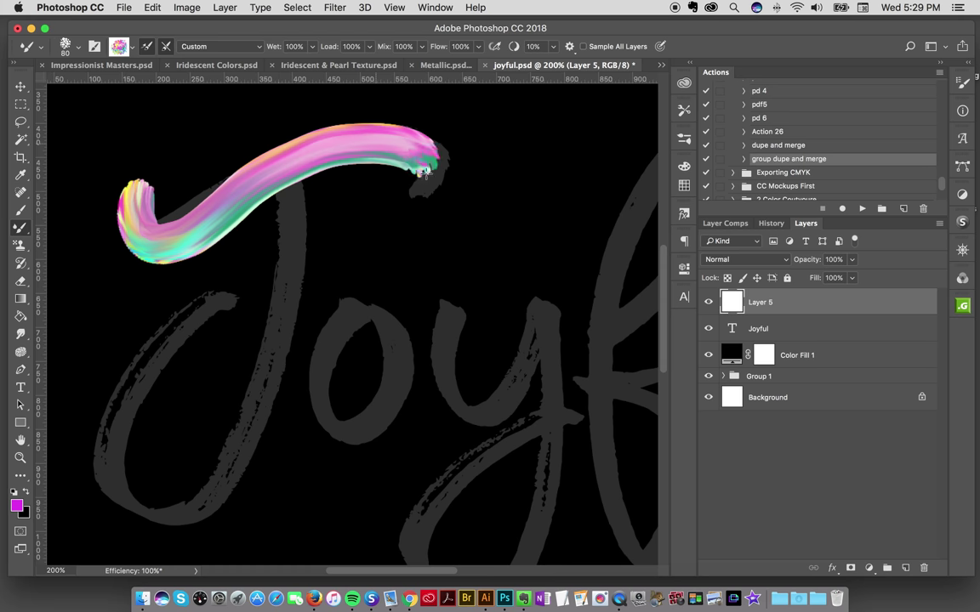
key(super+z)
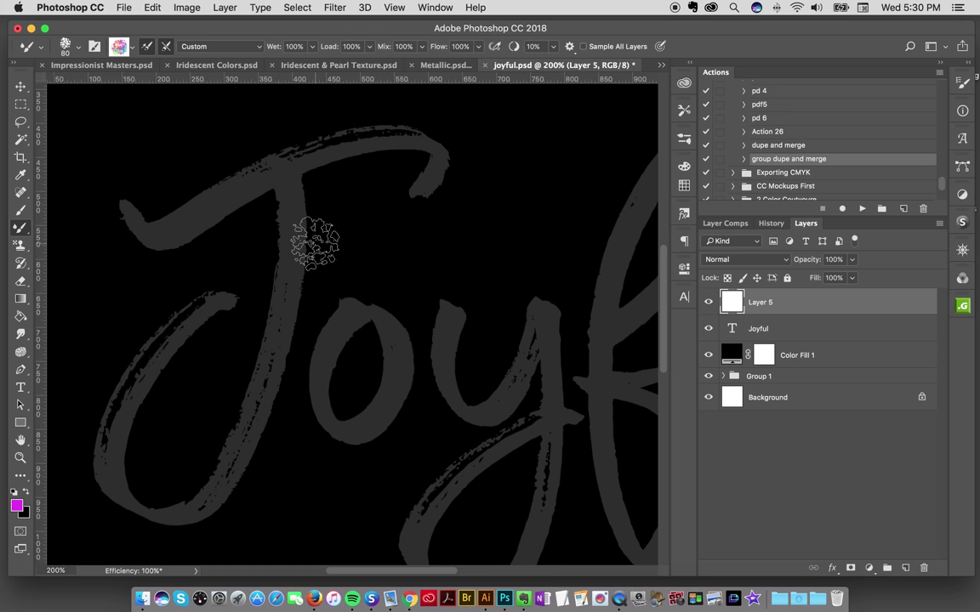
key(bracketright)
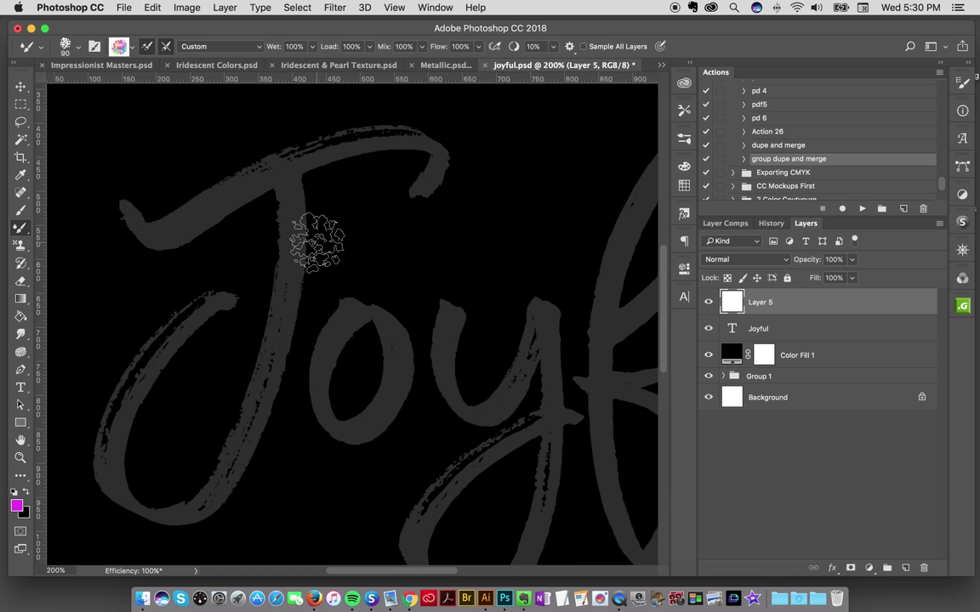
- Look at the 10% smoothing setting without changing it, then maximize the Photoshop window
click(552, 48)
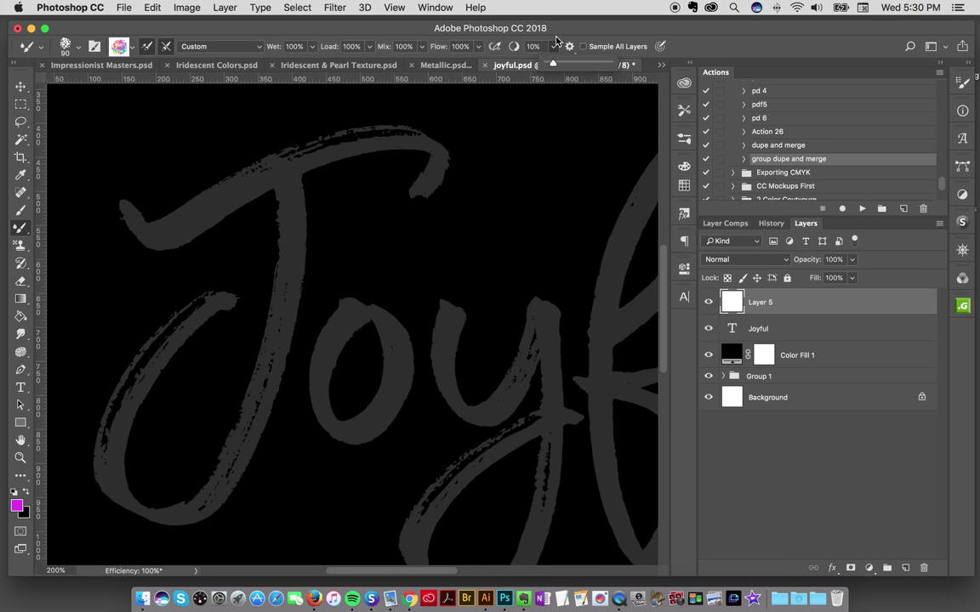
click(500, 35)
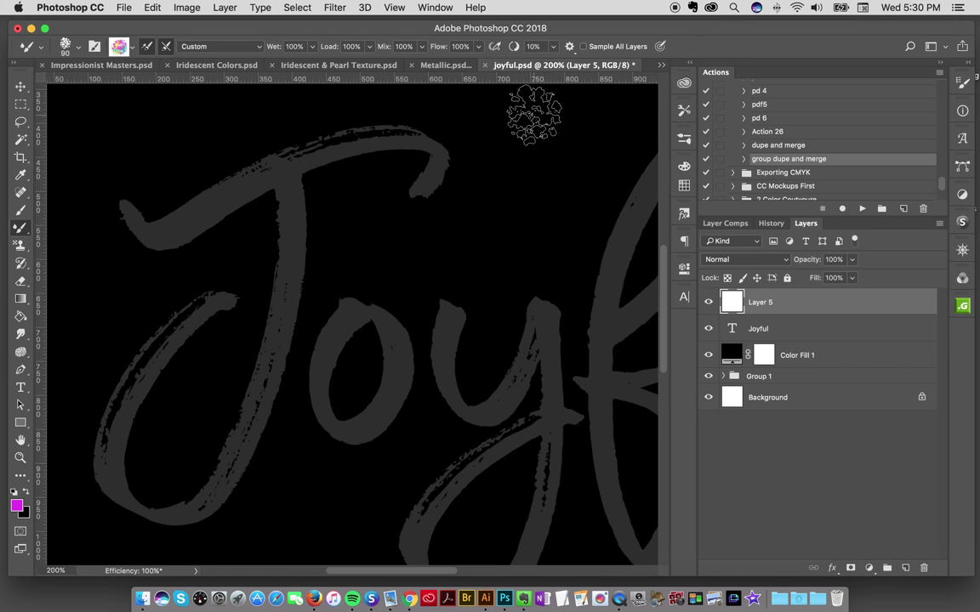
click(553, 47)
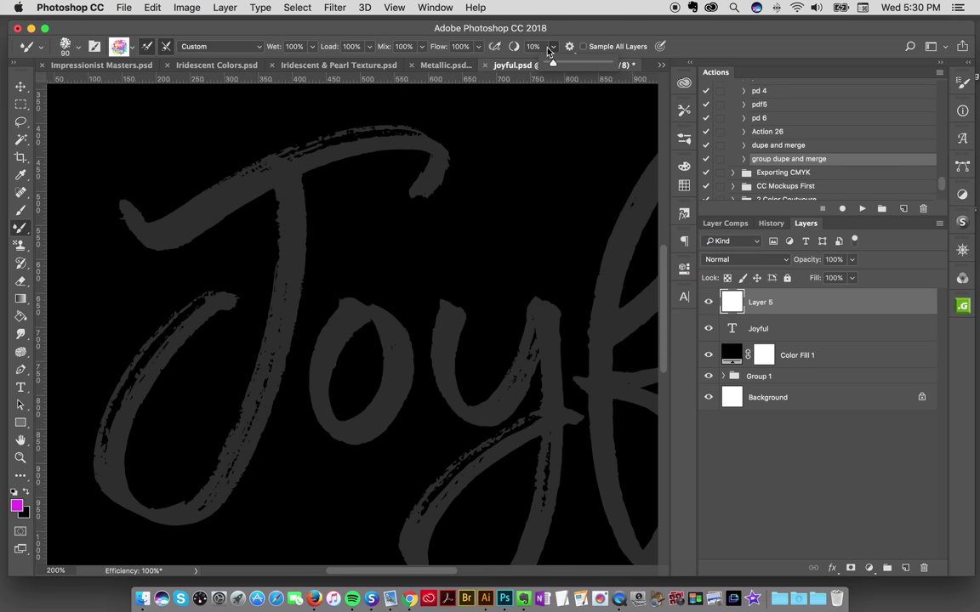
click(544, 32)
double_click(542, 31)
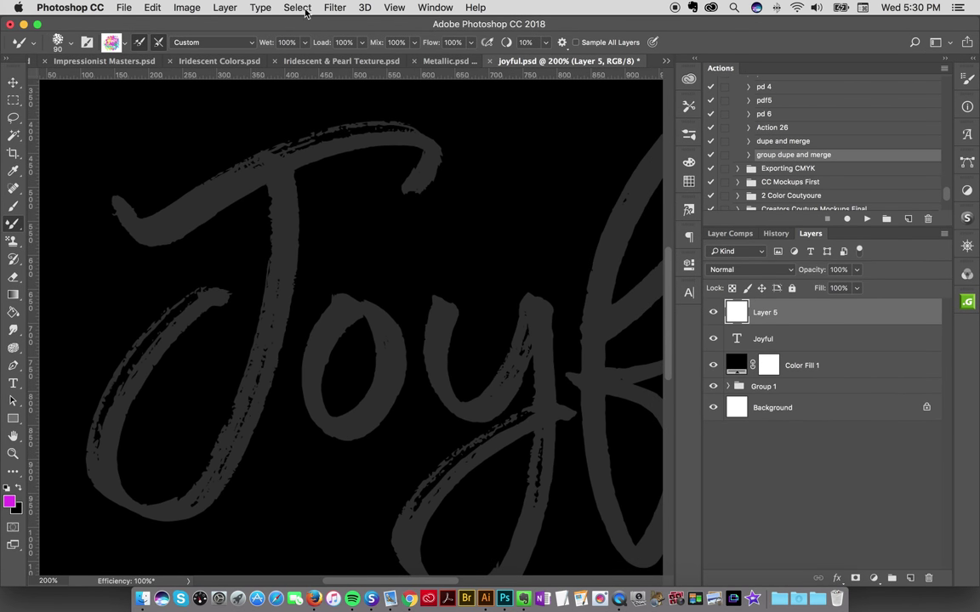
- Enable Show Brush Leash While Smoothing in the Cursors preferences
click(124, 7)
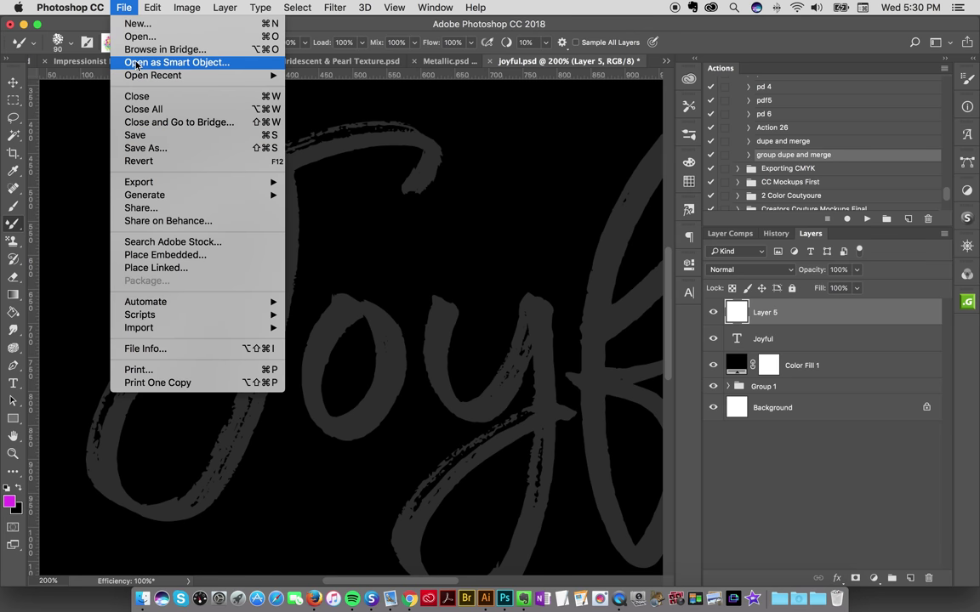
mouse_move(85, 7)
mouse_move(85, 53)
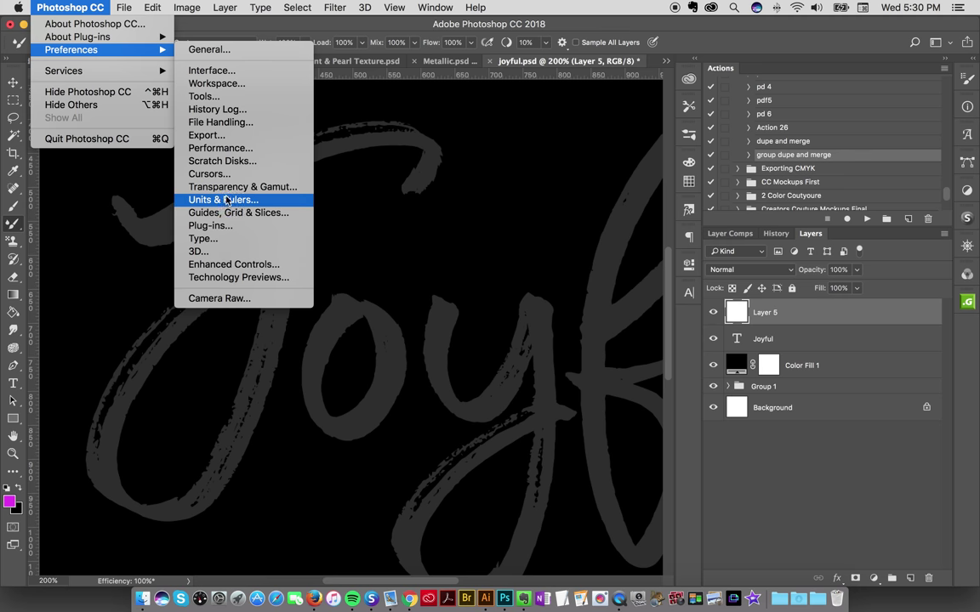
click(204, 174)
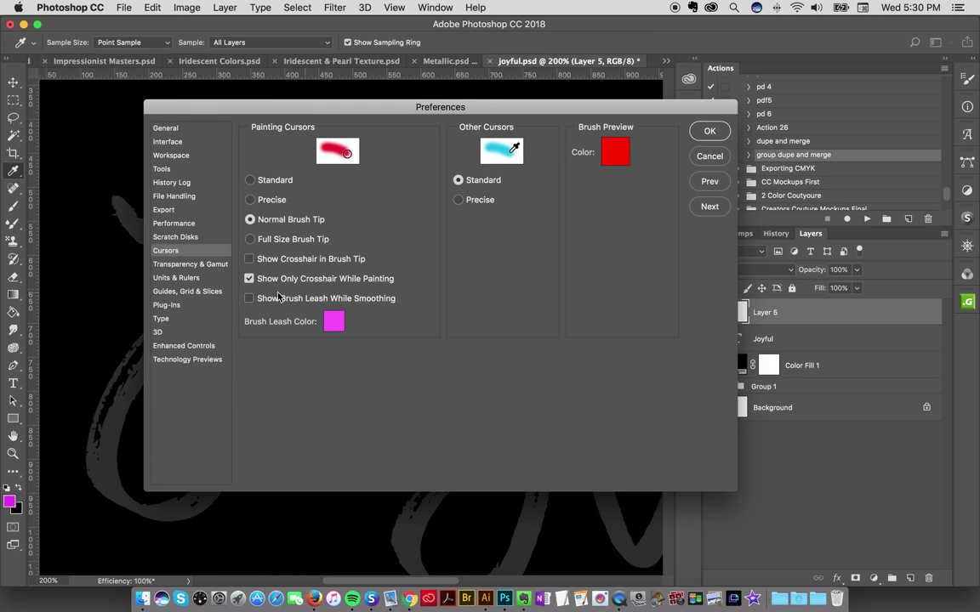
click(268, 301)
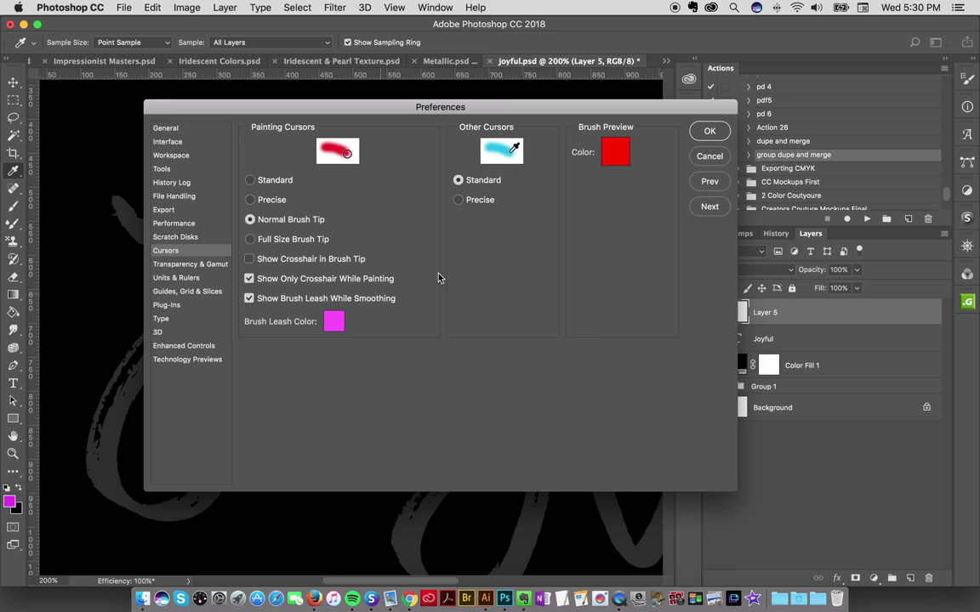
click(705, 131)
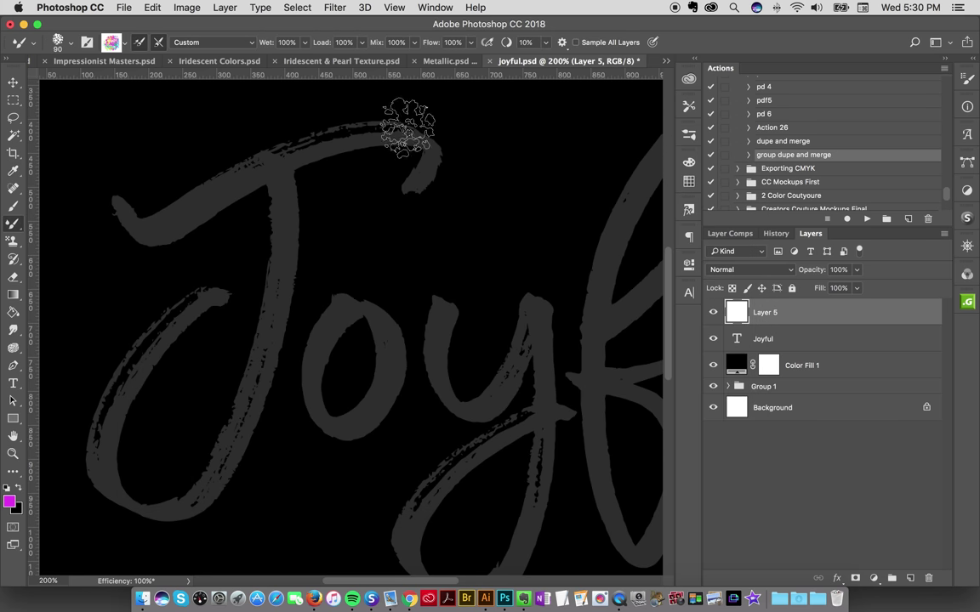
- Paint several test strokes over the Joy lettering and undo them all, leaving Layer 5 blank
mouse_move(197, 161)
mouse_down()
mouse_move(391, 200)
mouse_move(378, 387)
mouse_up()
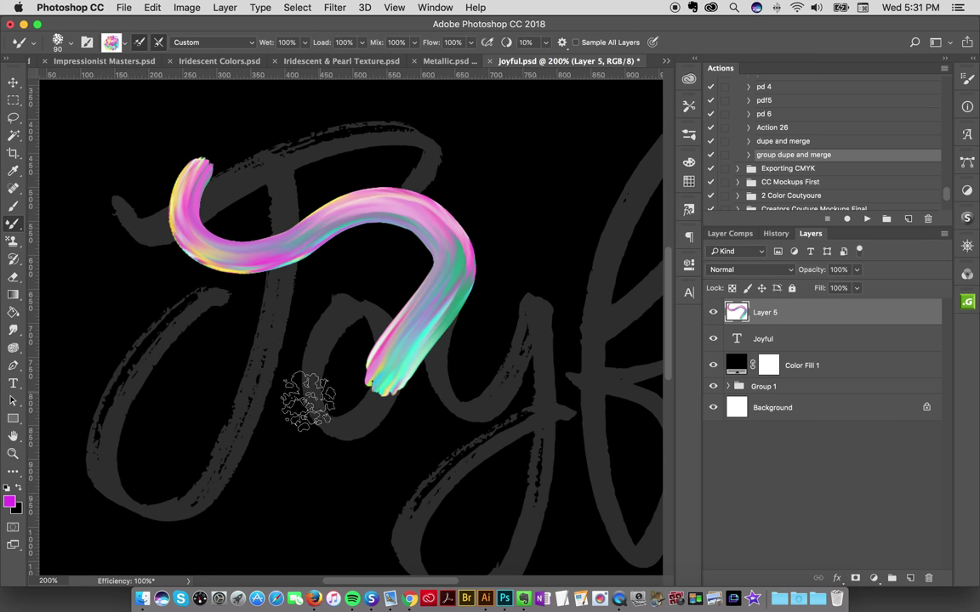
mouse_move(119, 259)
mouse_down()
mouse_move(111, 326)
mouse_move(235, 337)
mouse_up()
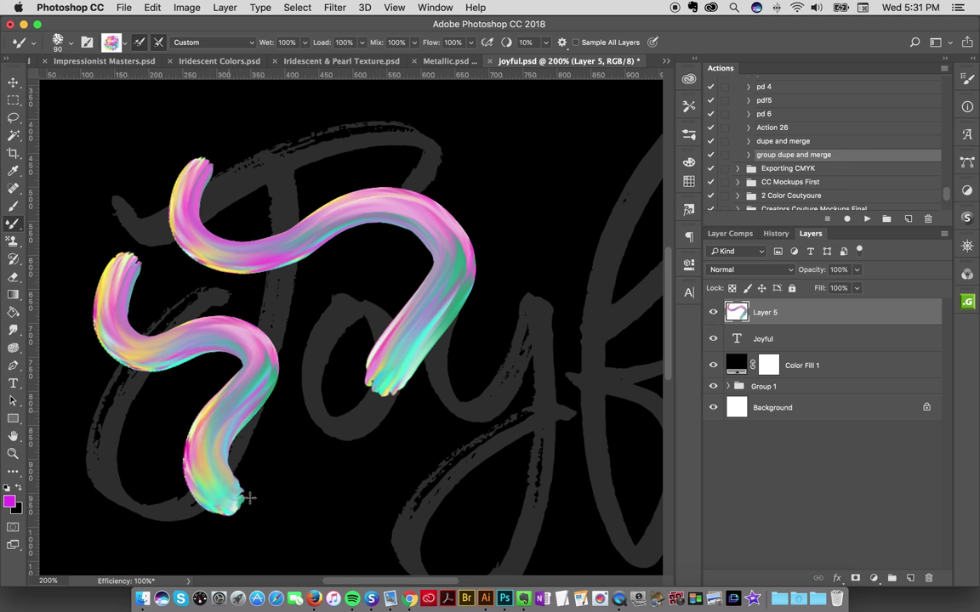
key(super+z)
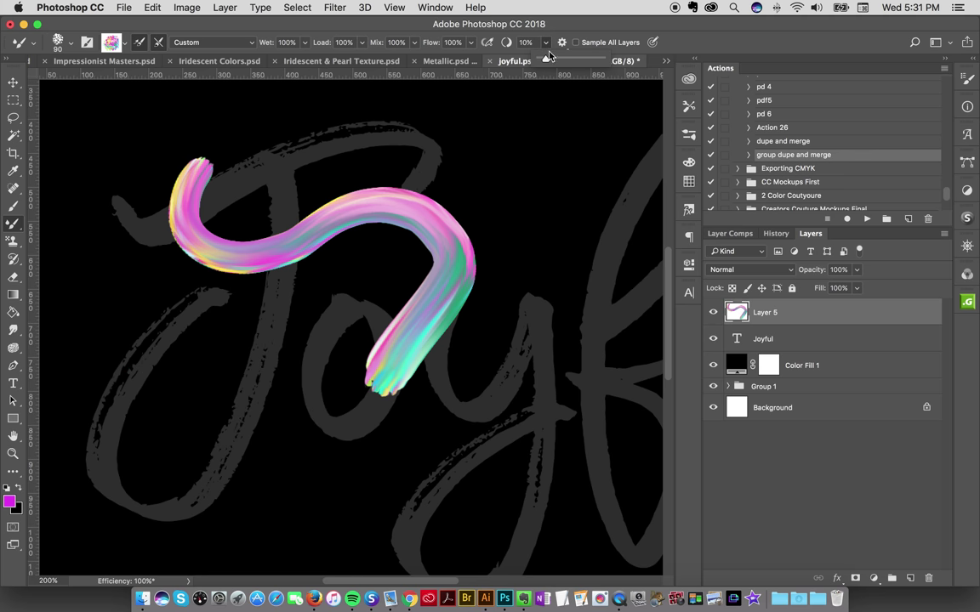
mouse_move(313, 124)
mouse_down()
mouse_move(405, 160)
mouse_move(507, 298)
mouse_move(500, 289)
mouse_up()
key(super+alt+z)
key(super+alt+z)
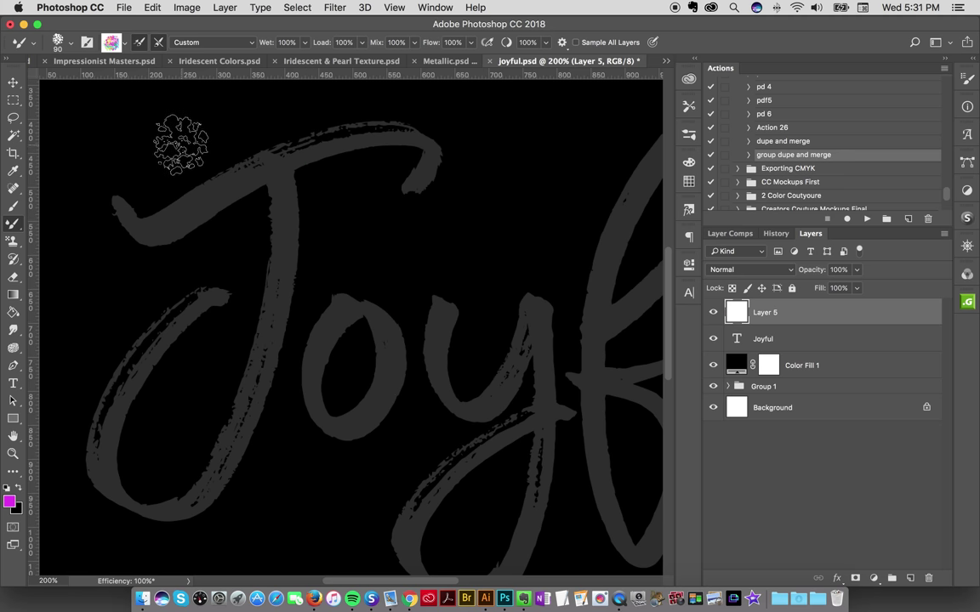
mouse_move(174, 148)
mouse_down()
mouse_move(139, 219)
mouse_move(225, 239)
mouse_move(311, 215)
mouse_move(379, 243)
mouse_move(376, 308)
mouse_move(285, 361)
mouse_move(249, 440)
mouse_move(304, 483)
mouse_move(364, 483)
mouse_move(389, 480)
mouse_up()
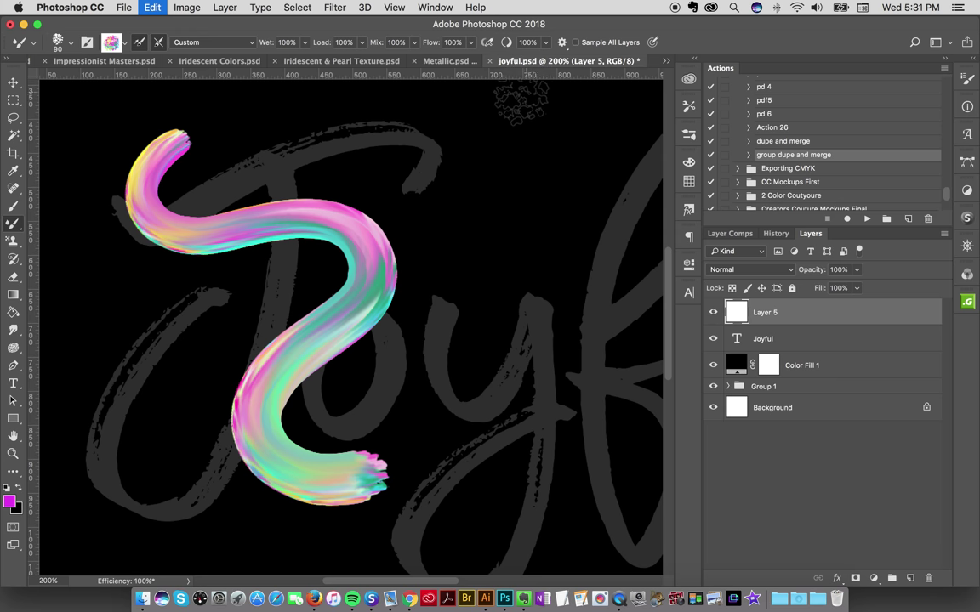
key(super+z)
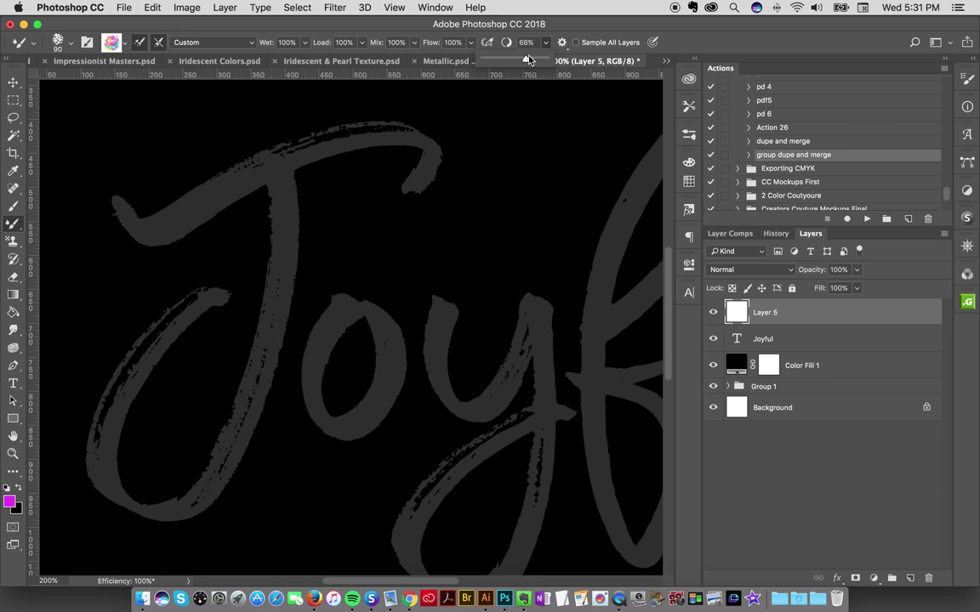
- Raise mixer brush smoothing to 73% and zoom to about 167% on the lettering
drag(527, 58, 531, 59)
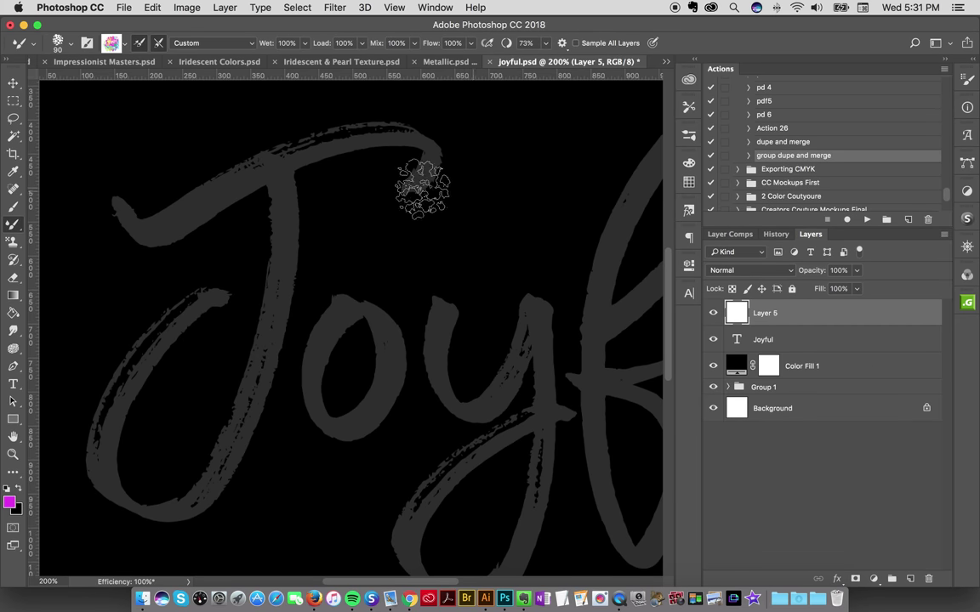
key(z)
alt+click(312, 295)
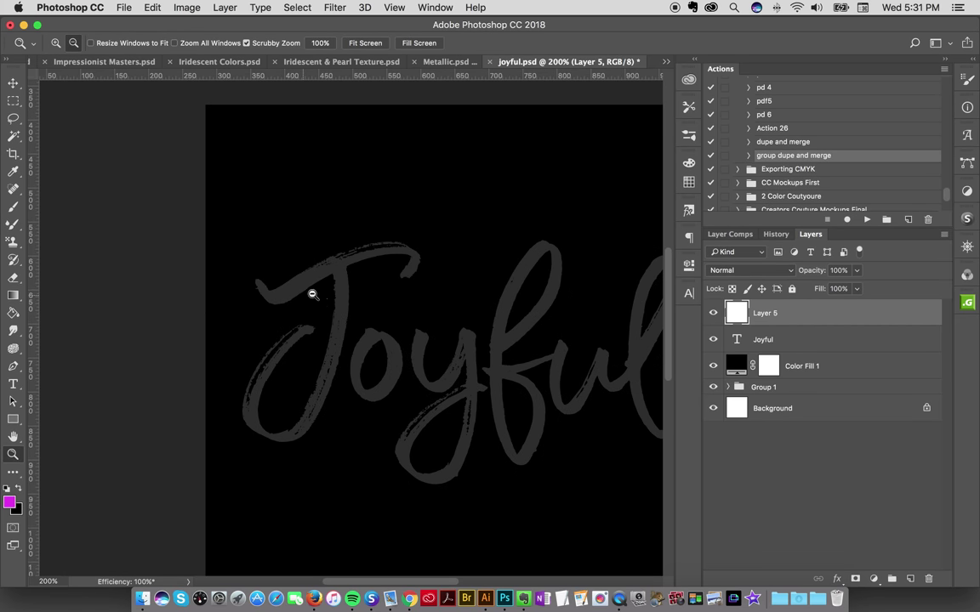
alt+click(312, 294)
drag(363, 327, 522, 338)
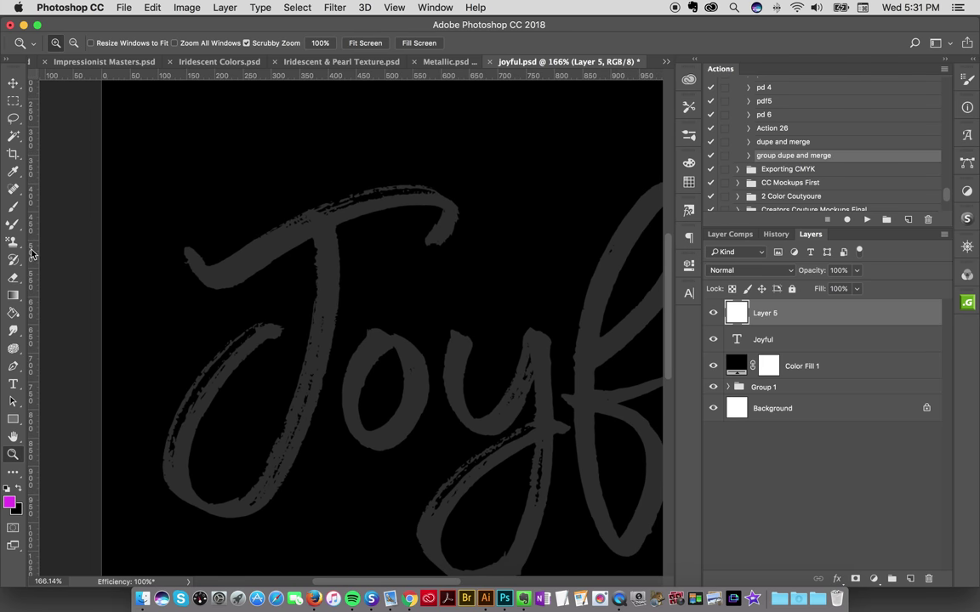
- Paint the J's stem and top crossbar in iridescent mixer-brush strokes
click(13, 224)
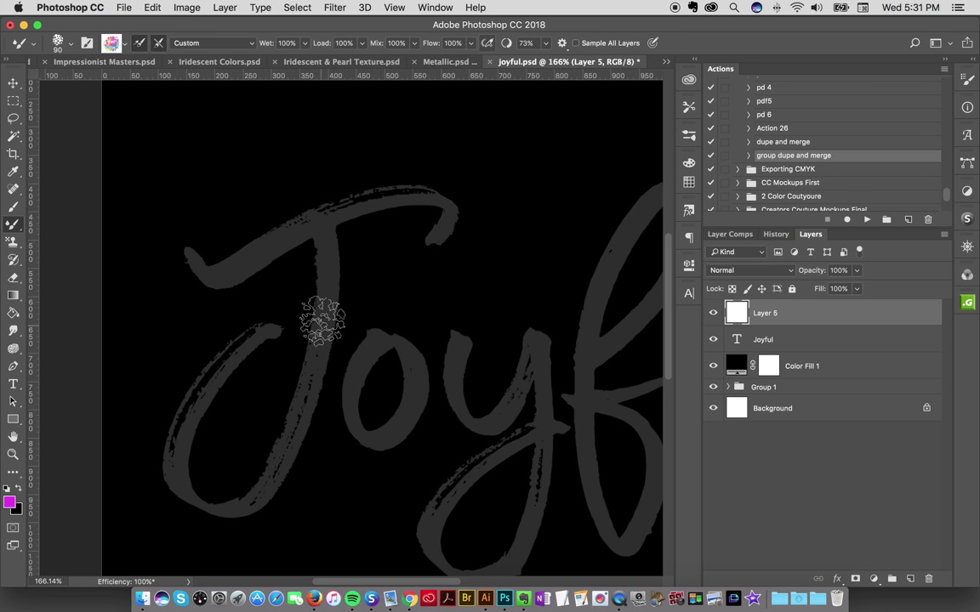
scroll(666, 322, down, 3)
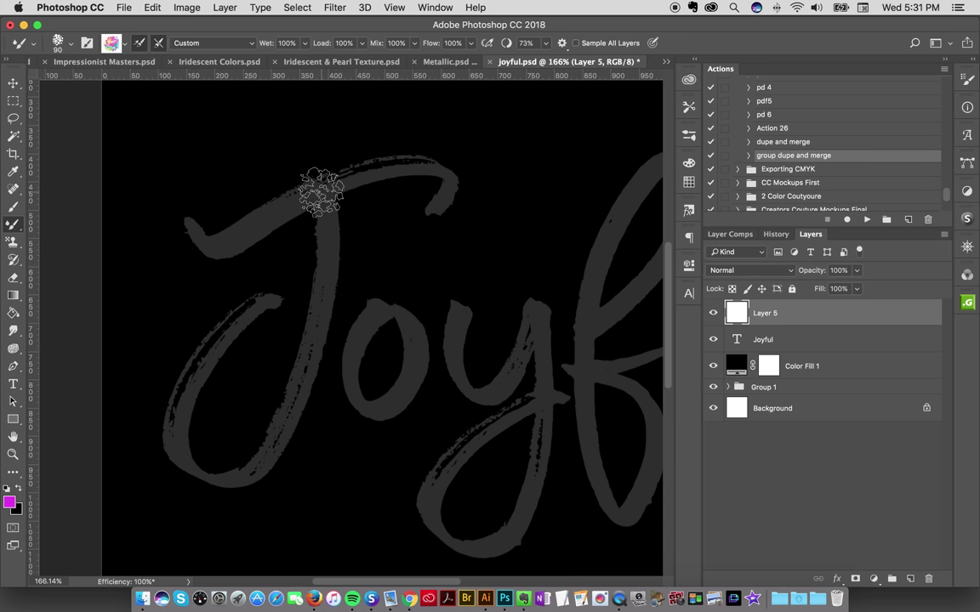
mouse_move(323, 192)
mouse_down()
mouse_move(322, 313)
mouse_move(291, 430)
mouse_move(251, 471)
mouse_move(195, 481)
mouse_move(174, 422)
mouse_move(189, 369)
mouse_move(229, 324)
mouse_move(287, 288)
mouse_up()
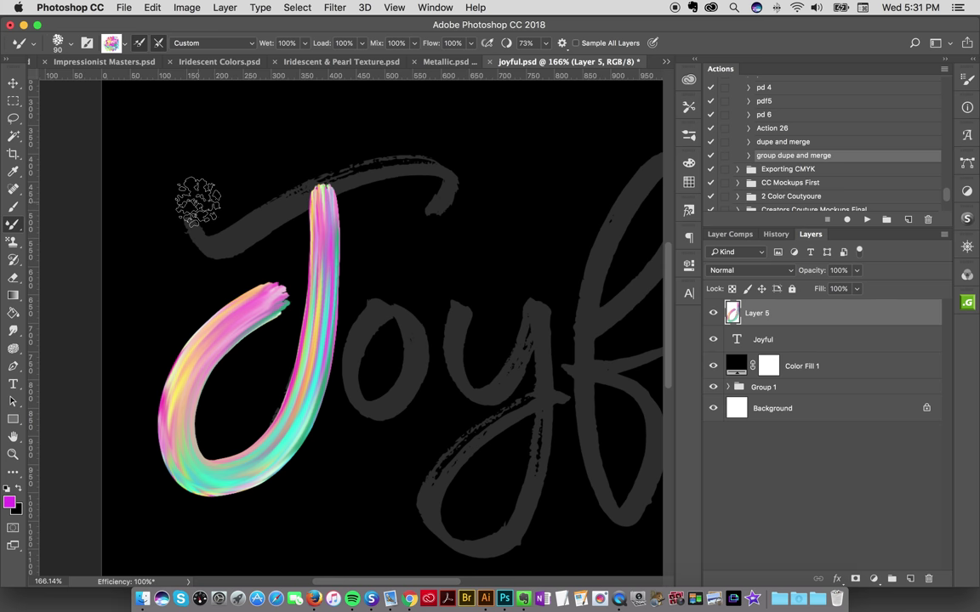
mouse_move(196, 202)
mouse_down()
mouse_move(194, 245)
mouse_move(238, 248)
mouse_move(320, 191)
mouse_move(417, 165)
mouse_move(439, 178)
mouse_move(426, 215)
mouse_up()
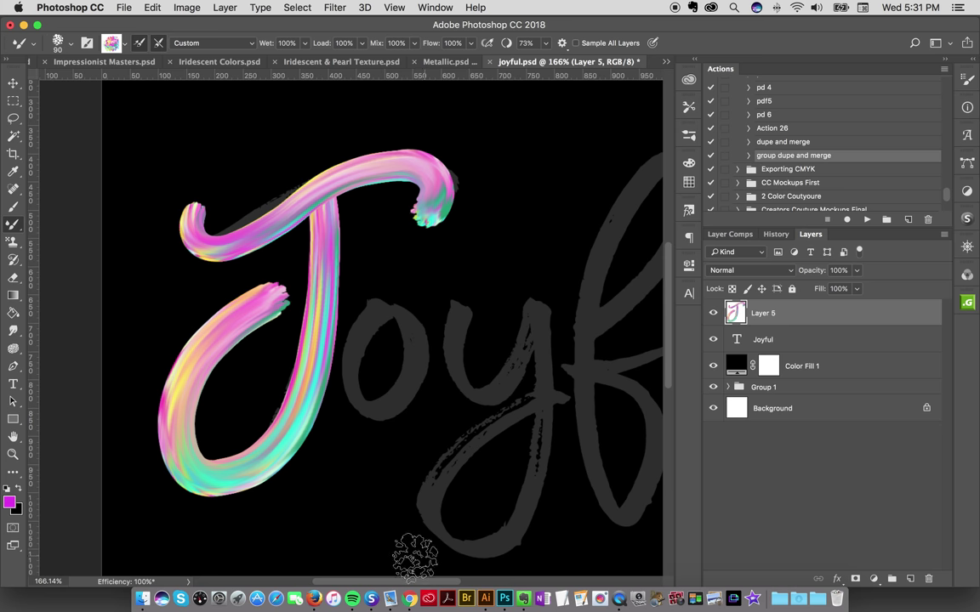
- Paint the o, redoing it after two undone attempts, then the y's arm, bowl and descender loop
scroll(407, 527, right, 3)
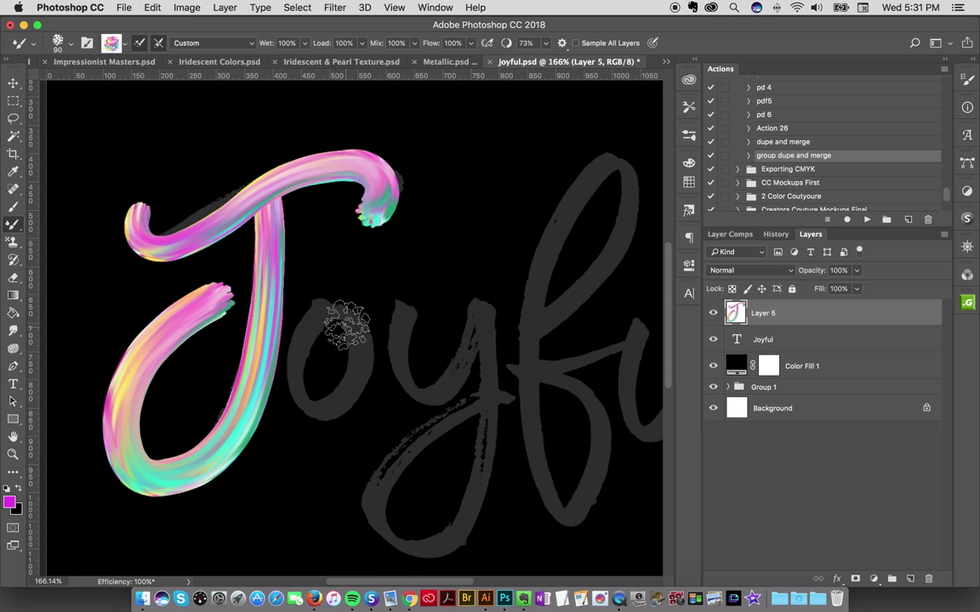
mouse_move(349, 313)
mouse_down()
mouse_move(306, 342)
mouse_move(303, 416)
mouse_move(346, 413)
mouse_move(362, 380)
mouse_move(362, 331)
mouse_move(327, 293)
mouse_up()
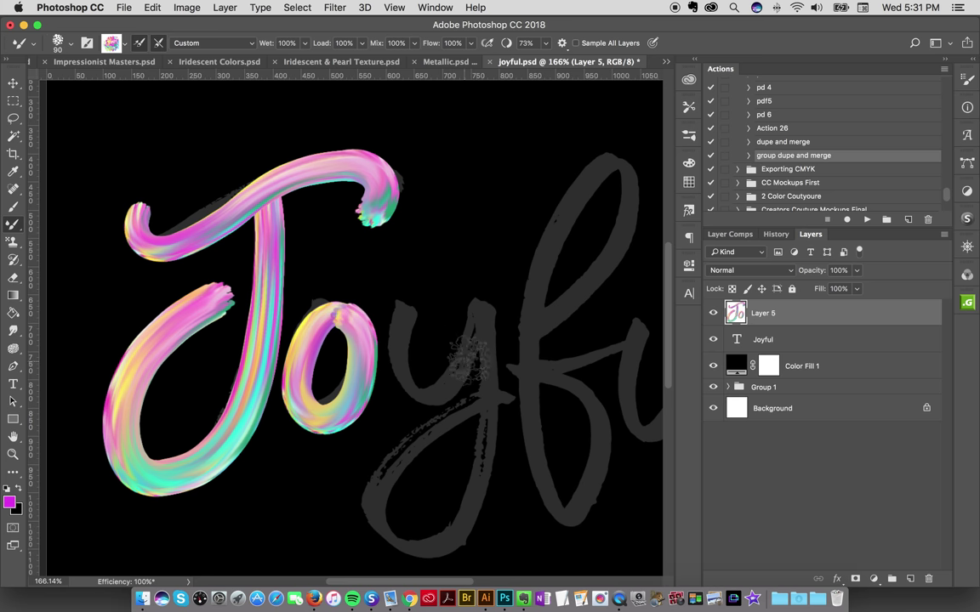
key(super+z)
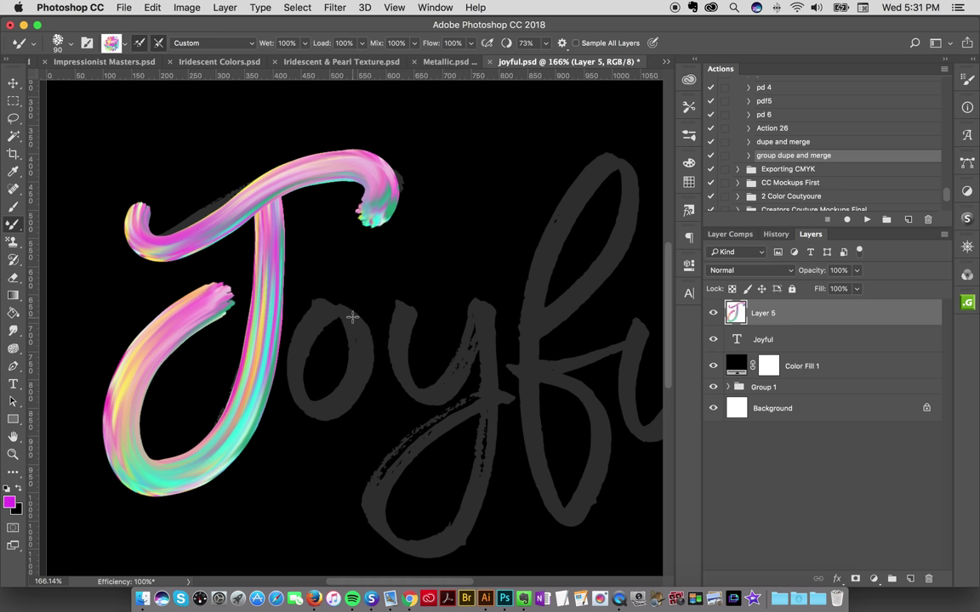
mouse_move(358, 316)
mouse_down()
mouse_move(330, 308)
mouse_move(298, 354)
mouse_move(290, 379)
mouse_move(293, 408)
mouse_up()
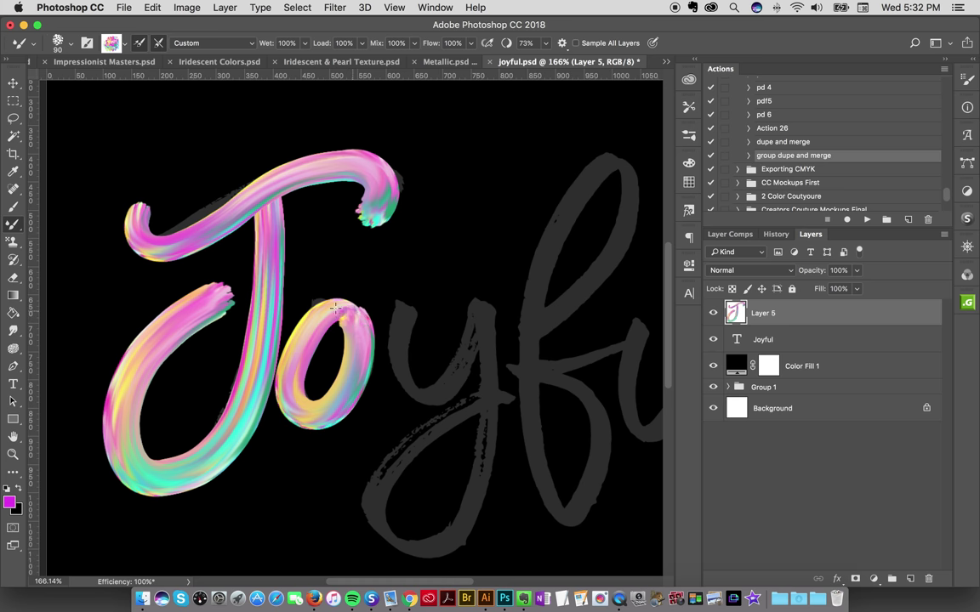
key(super+z)
mouse_move(355, 306)
mouse_down()
mouse_move(305, 391)
mouse_move(333, 414)
mouse_move(362, 344)
mouse_move(353, 298)
mouse_up()
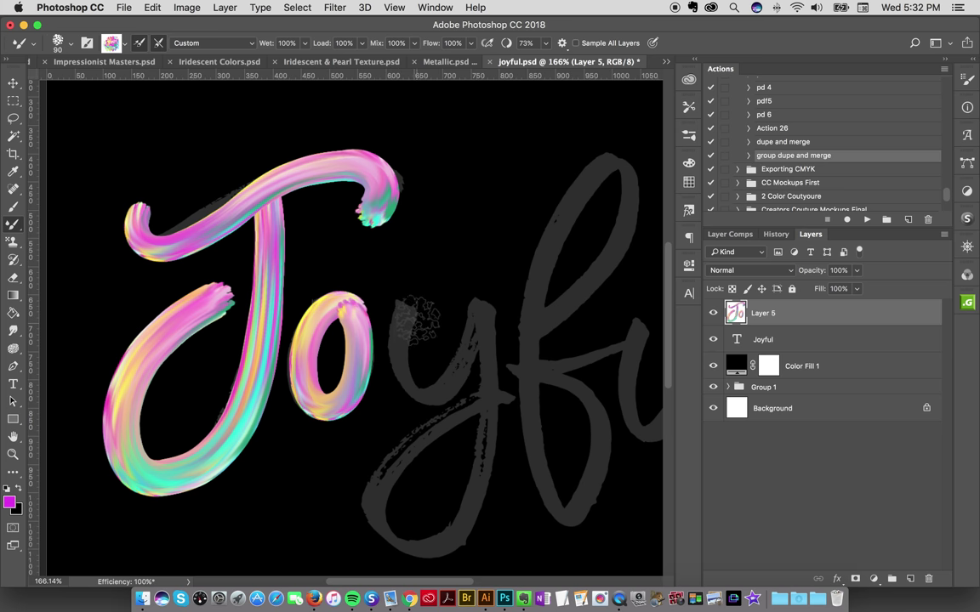
mouse_move(400, 293)
mouse_down()
mouse_move(399, 346)
mouse_move(437, 400)
mouse_move(477, 313)
mouse_move(479, 327)
mouse_move(480, 291)
mouse_up()
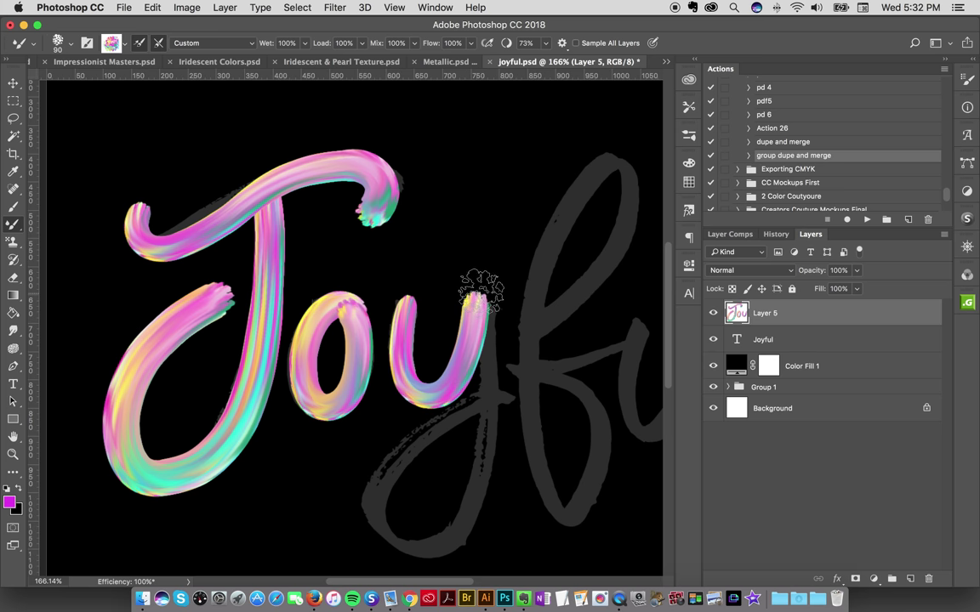
mouse_move(486, 396)
mouse_down()
mouse_move(489, 491)
mouse_move(461, 532)
mouse_move(420, 535)
mouse_move(392, 512)
mouse_move(407, 454)
mouse_move(499, 395)
mouse_move(519, 376)
mouse_up()
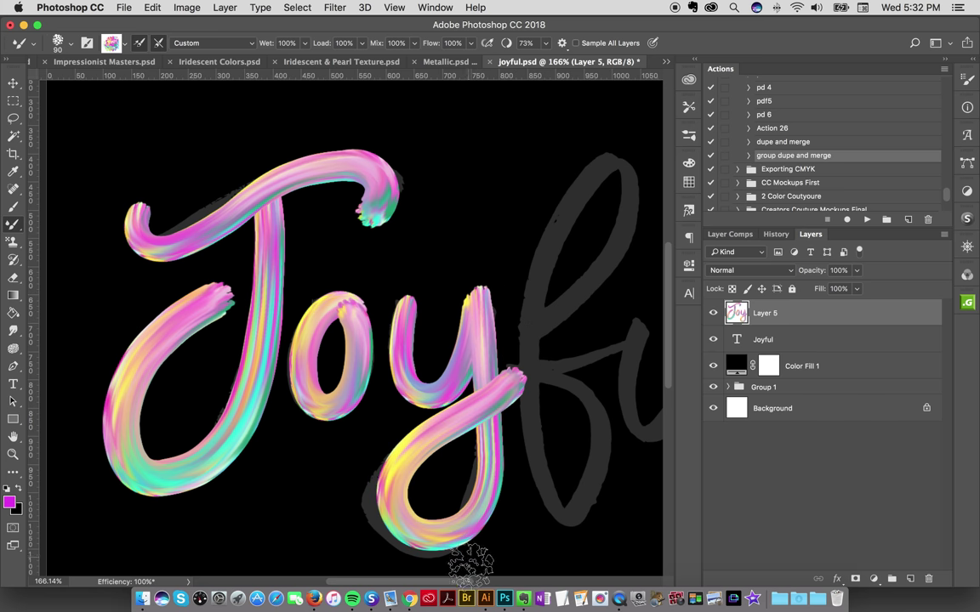
drag(444, 583, 478, 583)
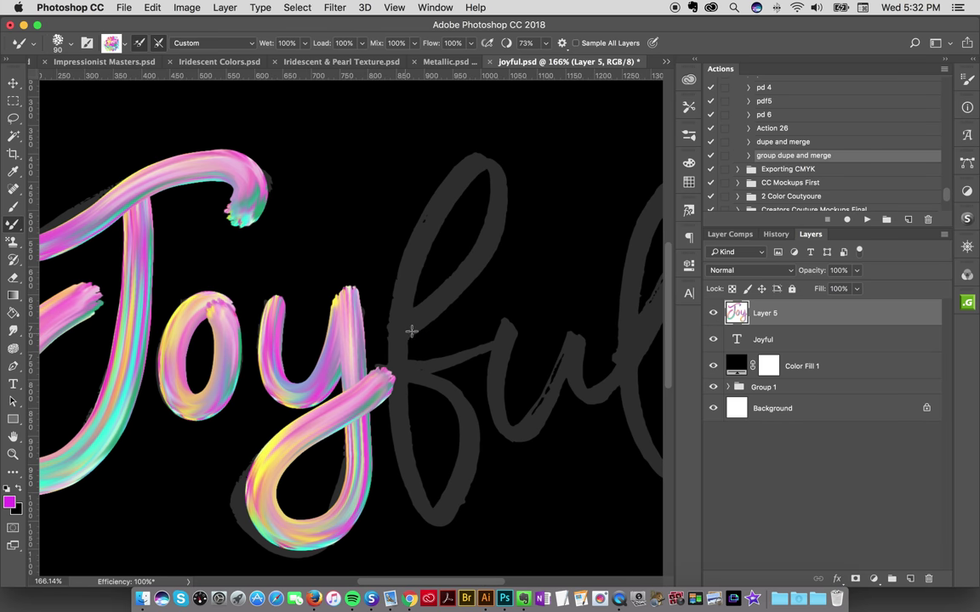
- Paint the f's tall loop and crossbar, then the final l, over the grey guide letters
mouse_move(400, 338)
mouse_down()
mouse_move(474, 280)
mouse_move(500, 226)
mouse_move(506, 178)
mouse_move(483, 158)
mouse_move(443, 189)
mouse_move(407, 328)
mouse_move(420, 466)
mouse_move(438, 492)
mouse_move(471, 491)
mouse_move(482, 463)
mouse_move(476, 420)
mouse_move(457, 384)
mouse_move(415, 362)
mouse_up()
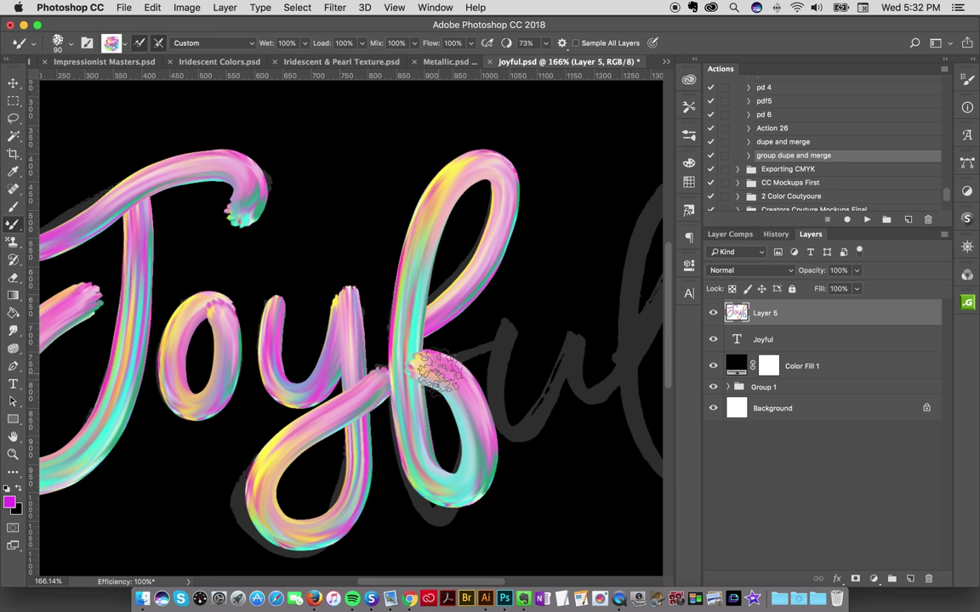
drag(411, 334, 466, 387)
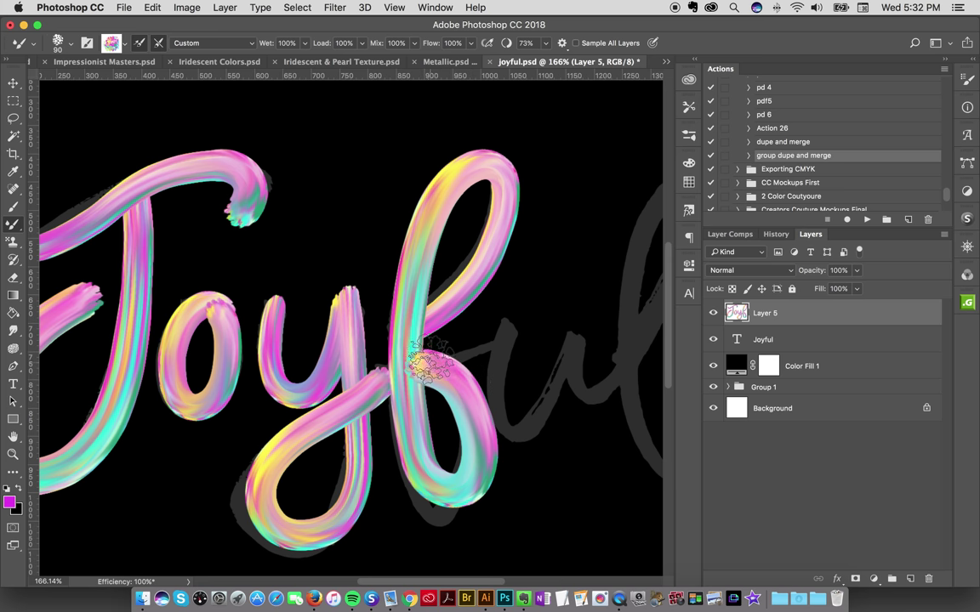
mouse_move(423, 359)
mouse_down()
mouse_move(478, 347)
mouse_move(519, 308)
mouse_move(497, 378)
mouse_move(497, 407)
mouse_move(520, 430)
mouse_move(550, 412)
mouse_move(571, 293)
mouse_up()
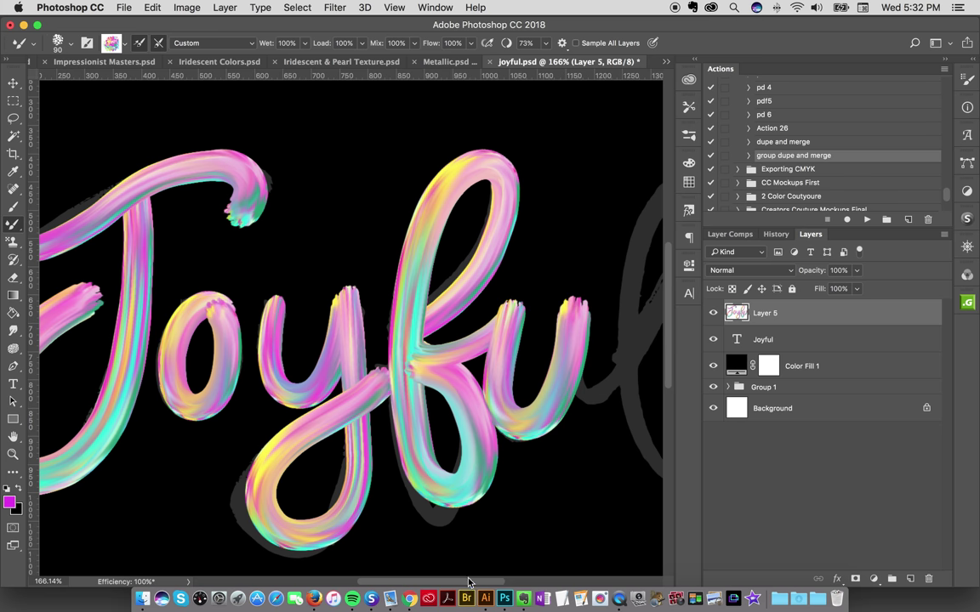
drag(471, 583, 502, 584)
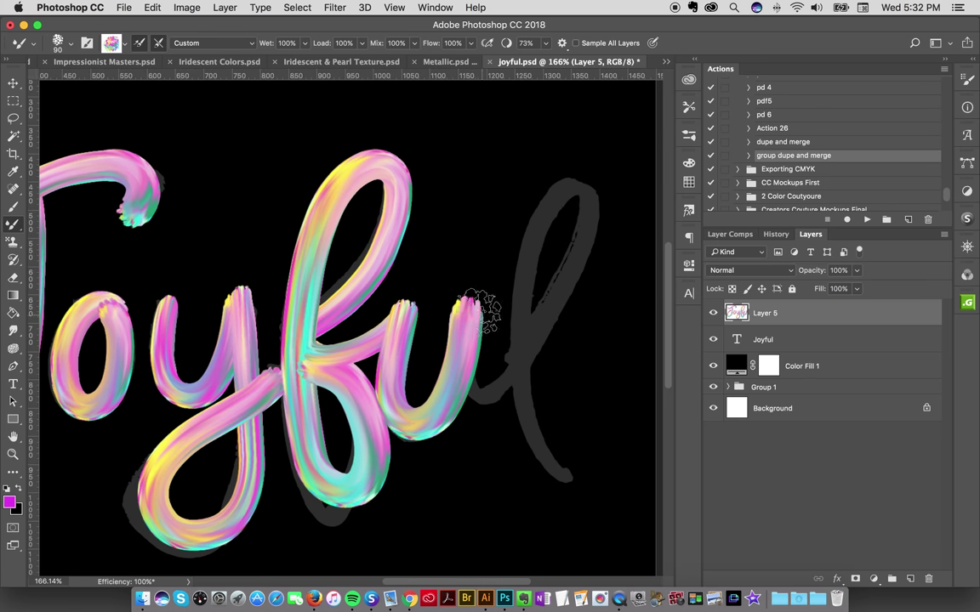
mouse_move(491, 406)
mouse_down()
mouse_move(520, 383)
mouse_move(580, 269)
mouse_move(587, 231)
mouse_move(572, 193)
mouse_move(538, 216)
mouse_move(515, 298)
mouse_move(512, 361)
mouse_move(529, 424)
mouse_move(559, 460)
mouse_move(591, 468)
mouse_up()
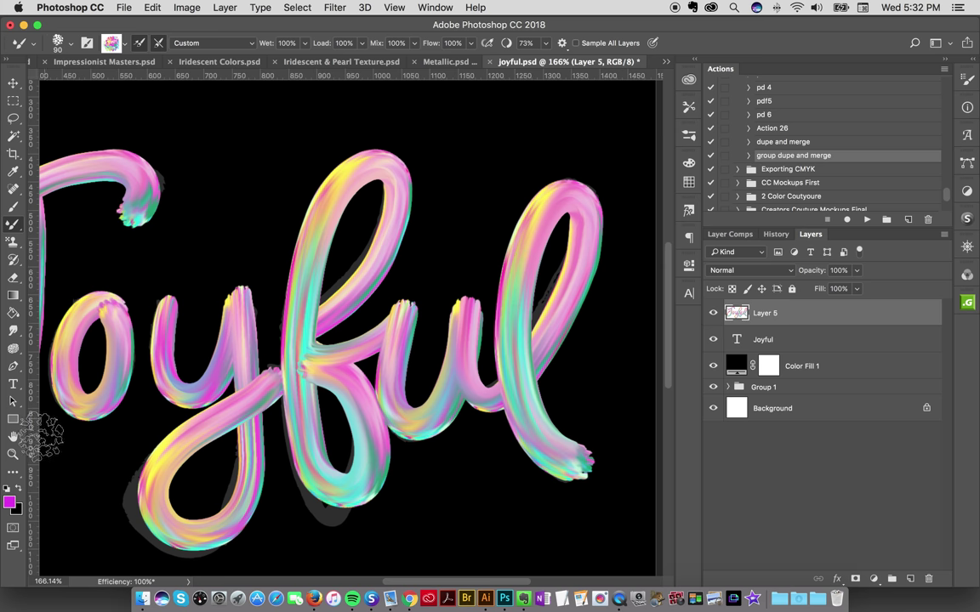
- Zoom out to the whole word and hide the grey Joyful guide text layer
click(13, 454)
alt+click(313, 418)
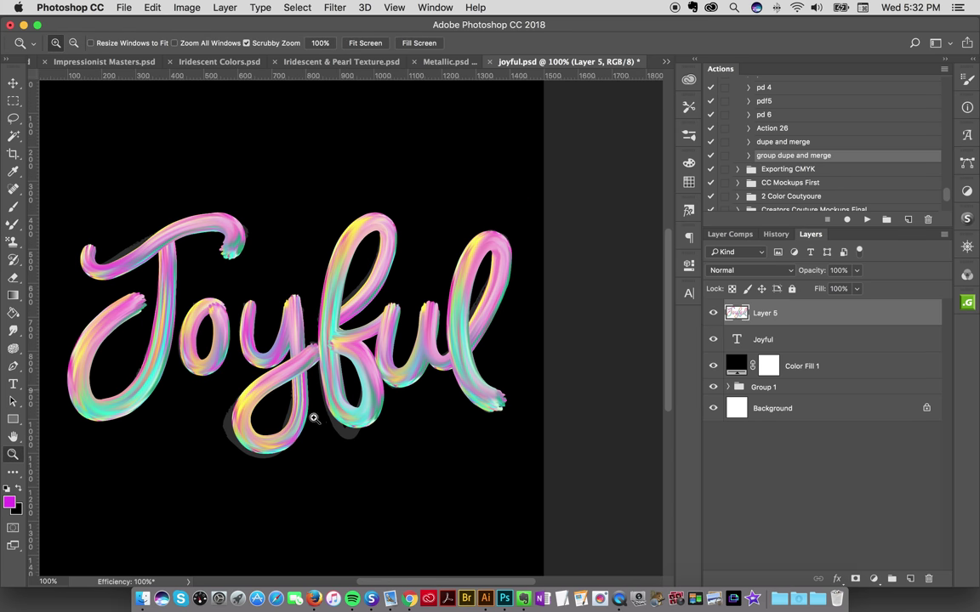
drag(452, 580, 427, 584)
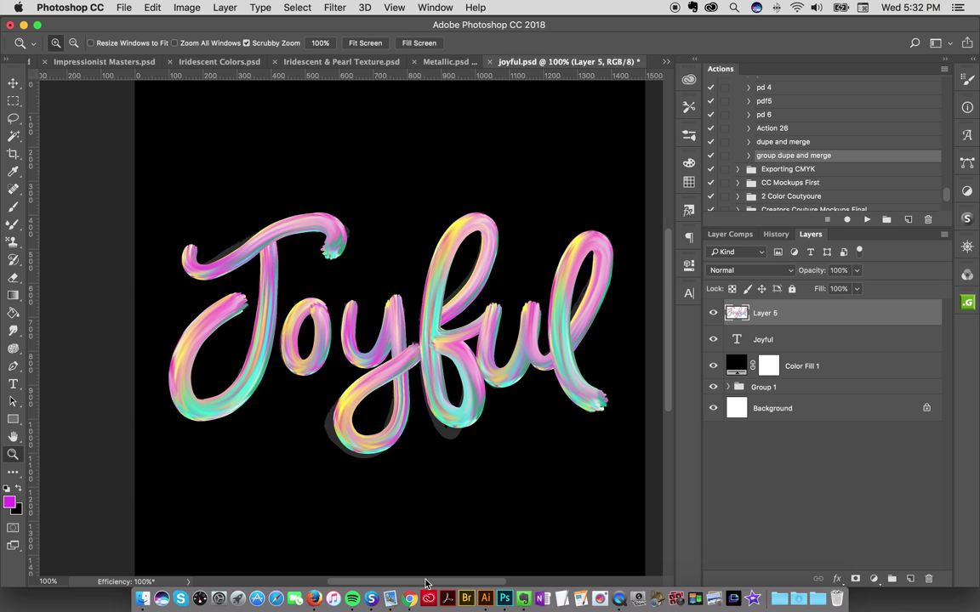
click(14, 82)
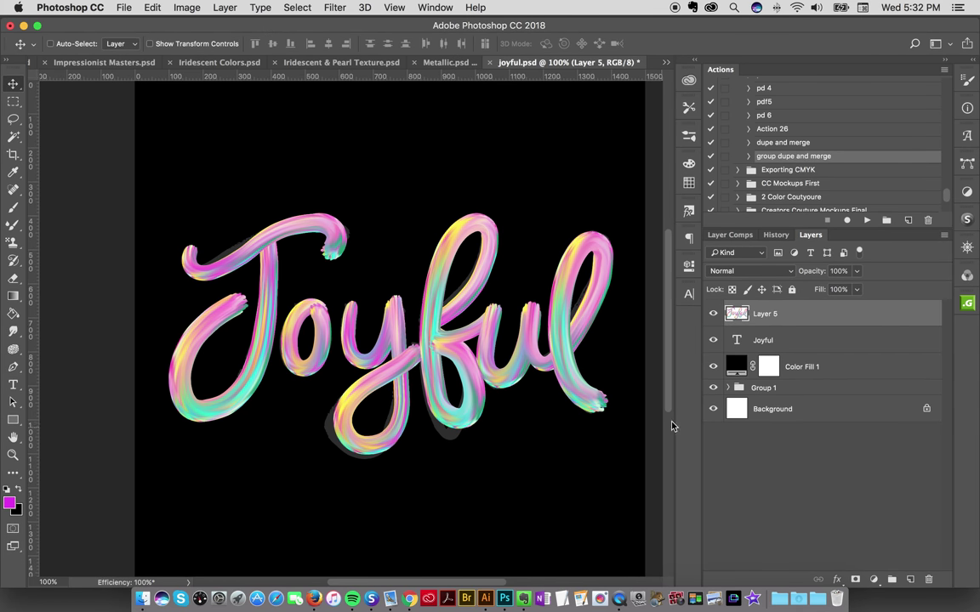
click(768, 342)
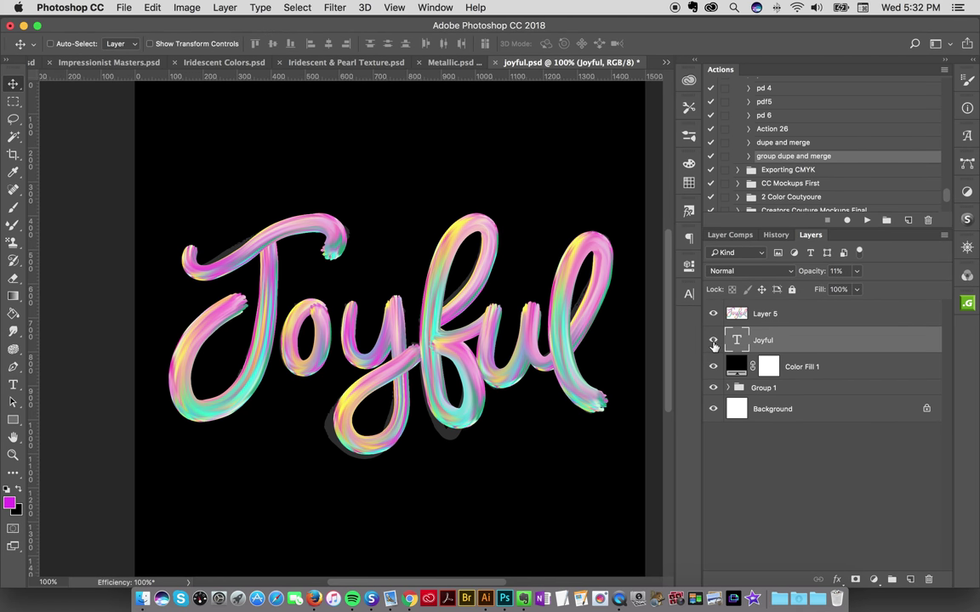
click(713, 341)
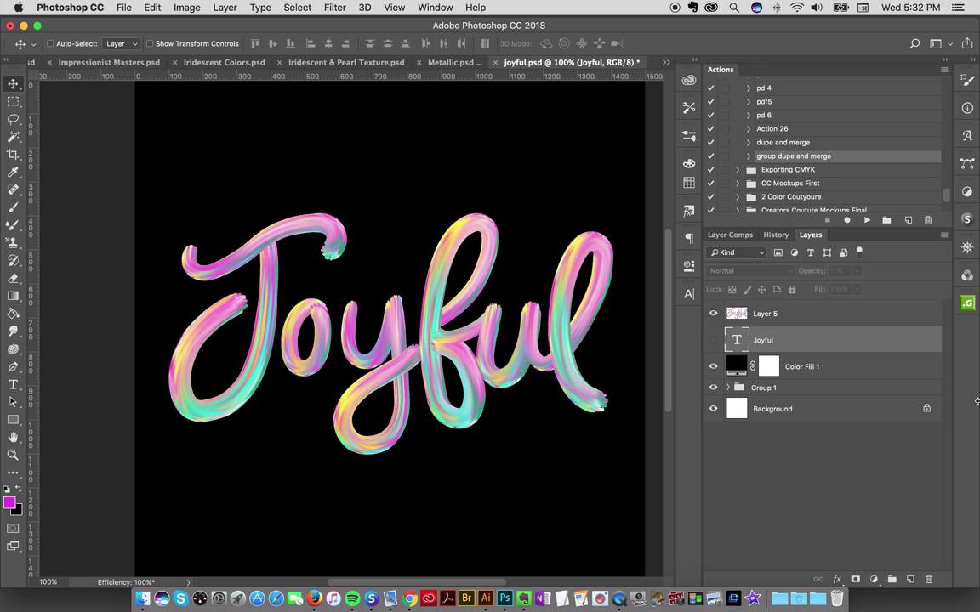
- Zoom in on the J to inspect the strokes, zoom back out, and select the Color Fill 1 layer
key(z)
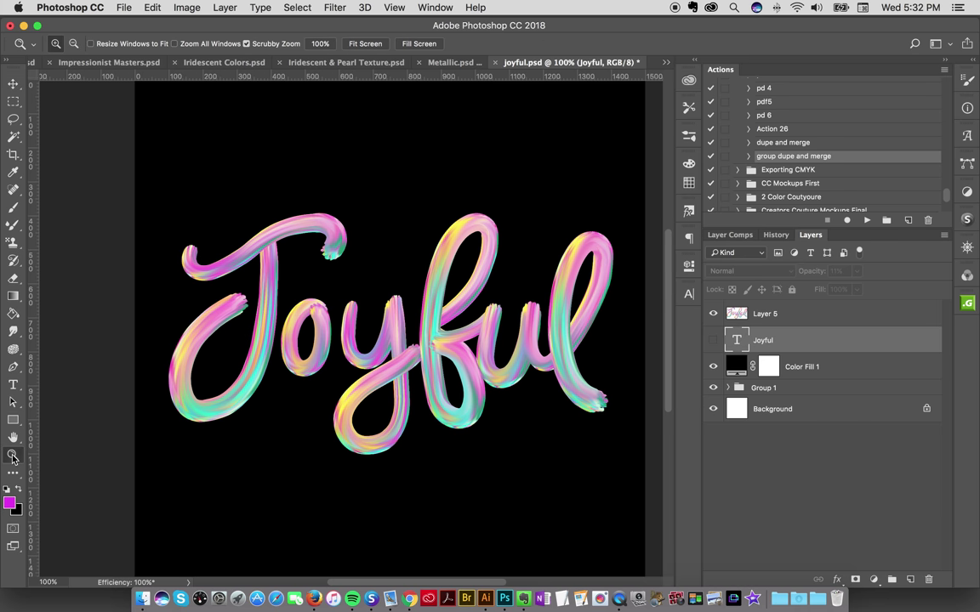
click(220, 333)
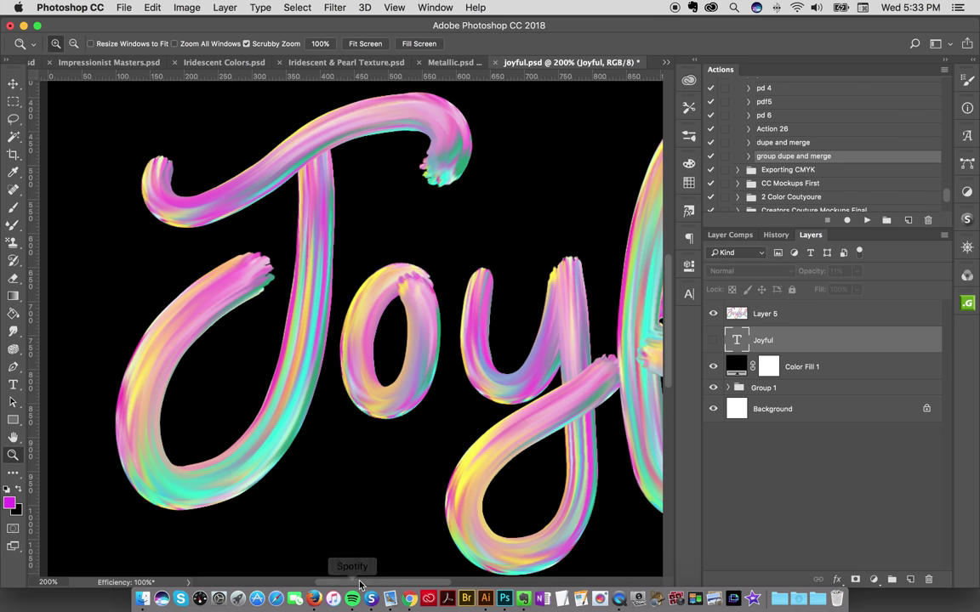
drag(359, 584, 396, 576)
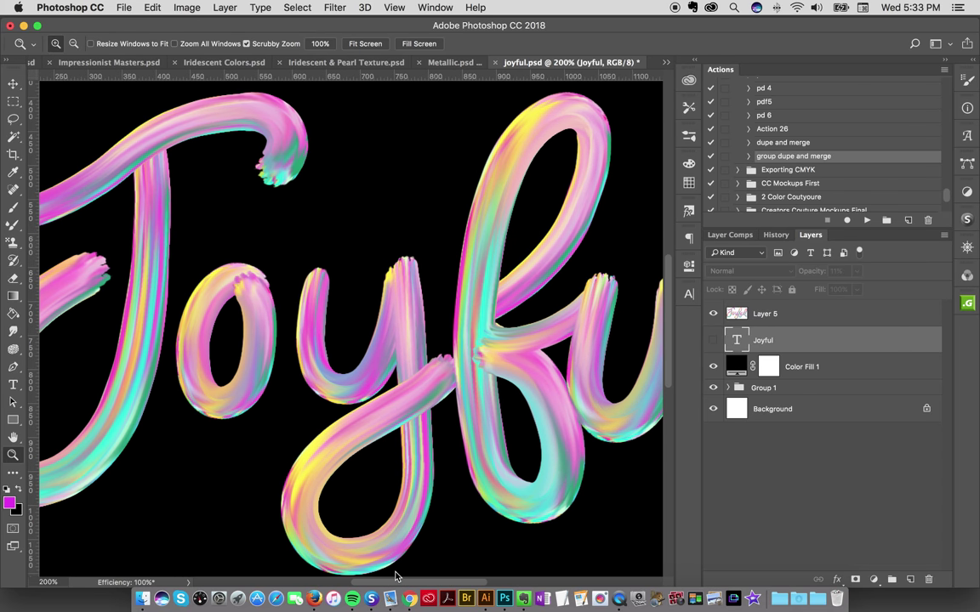
alt+click(432, 312)
click(13, 84)
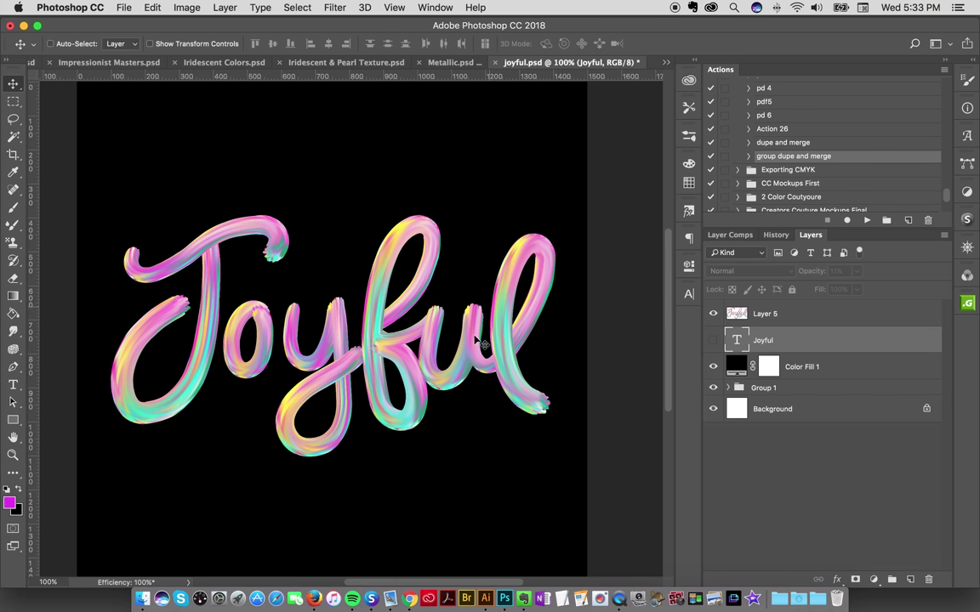
drag(397, 583, 391, 581)
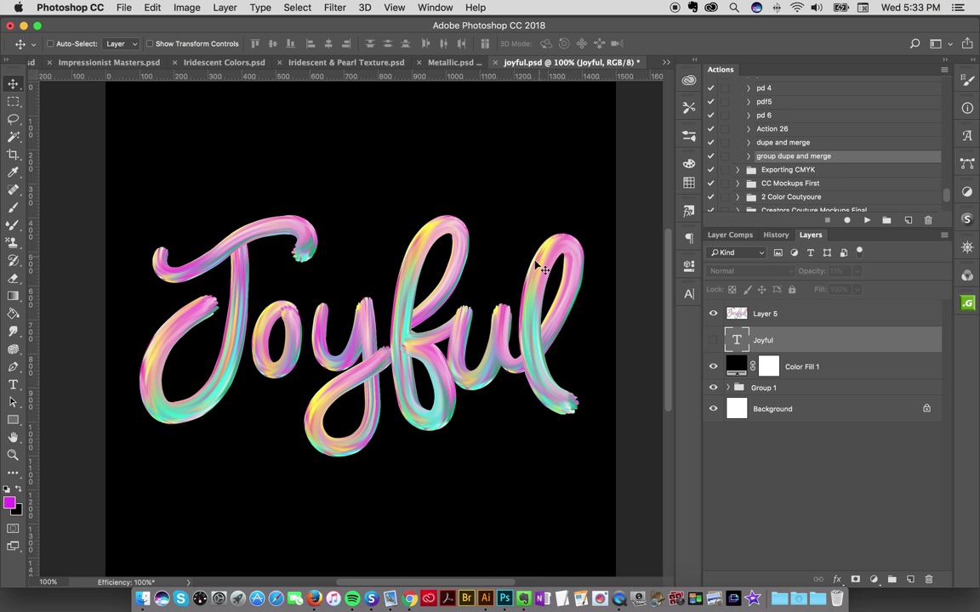
click(815, 368)
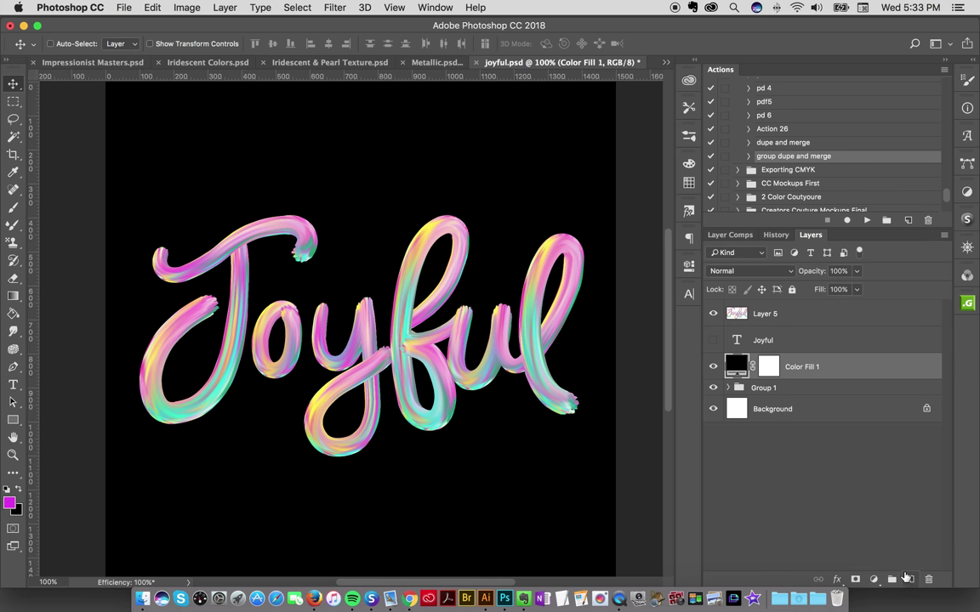
- Add a new empty Layer 6 above the Joyful layer and switch to the Pattern Stamp tool
click(786, 340)
click(910, 579)
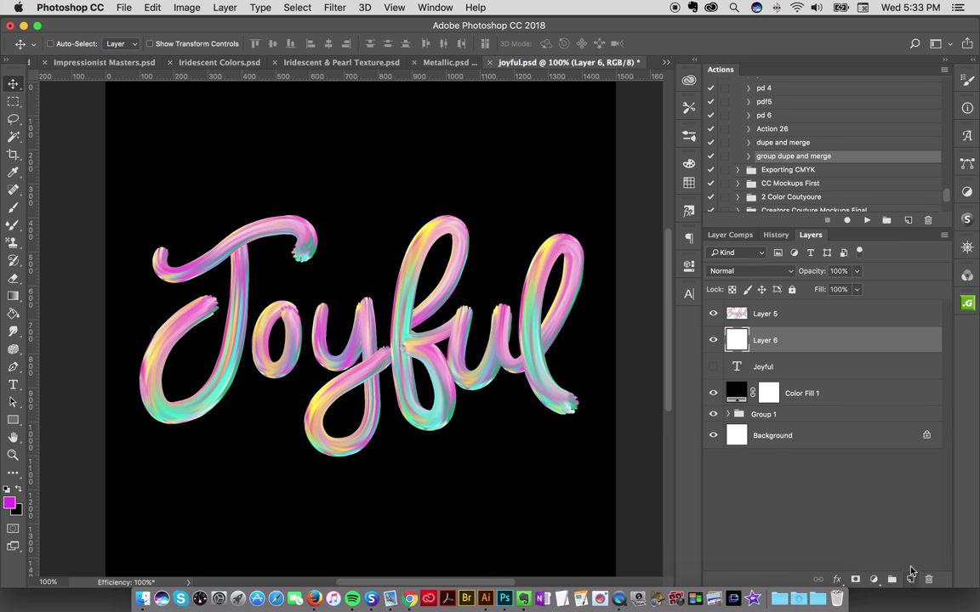
click(17, 243)
- Test Garden Party scatter brushes and settle on brush 19 at 125 px
click(689, 136)
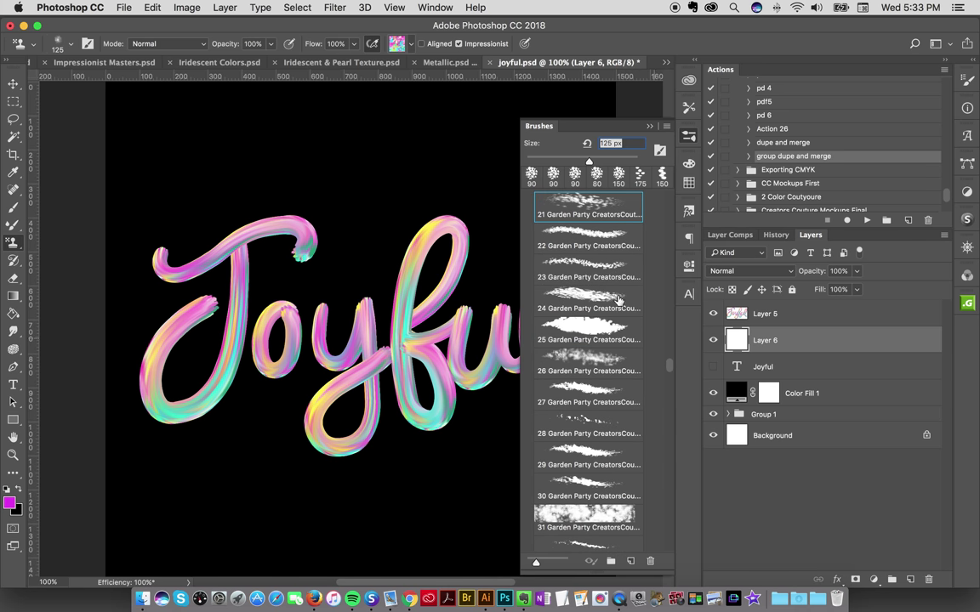
drag(672, 372, 671, 364)
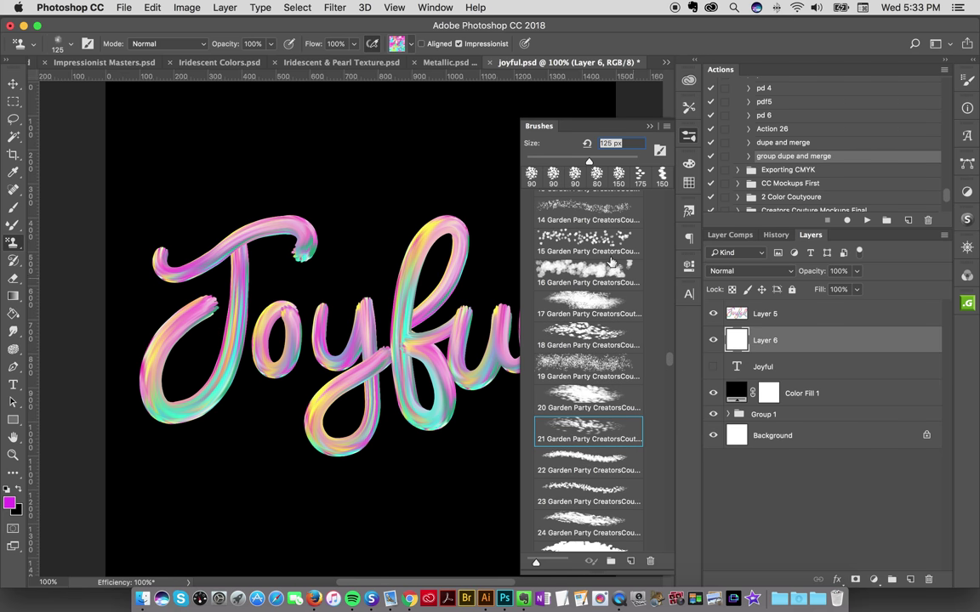
click(583, 244)
mouse_move(214, 244)
mouse_down()
mouse_move(174, 217)
mouse_move(166, 262)
mouse_up()
key(super+z)
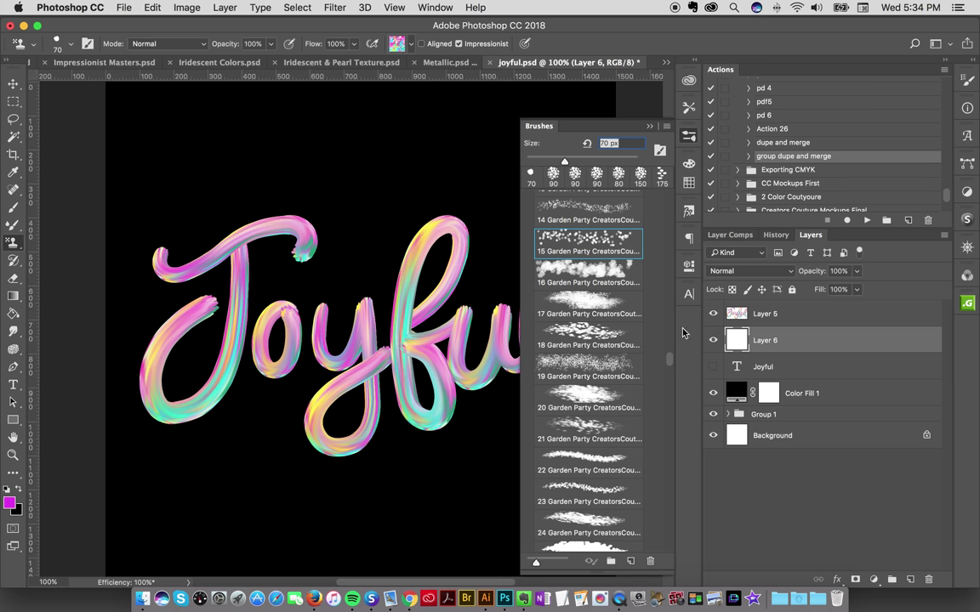
click(587, 367)
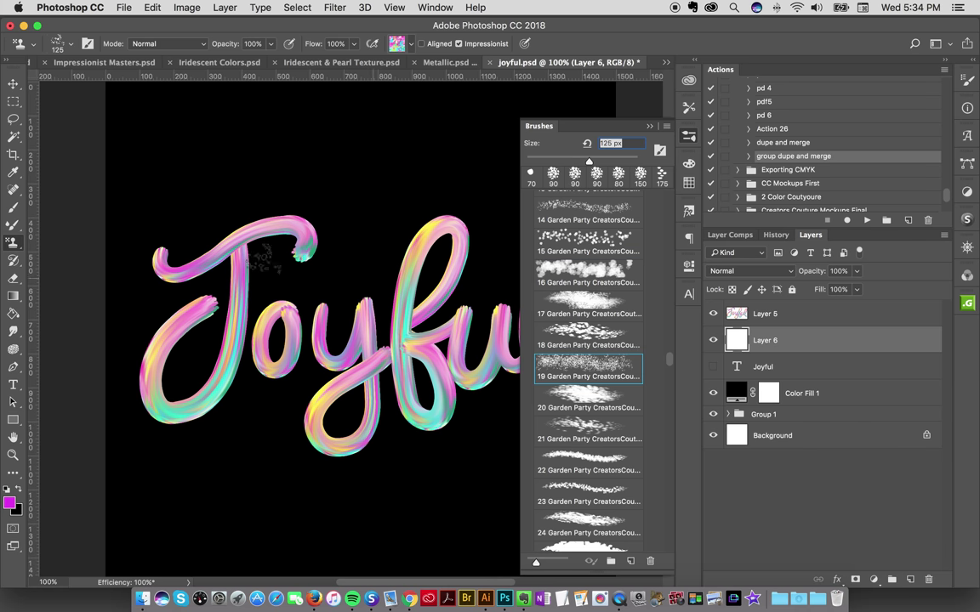
mouse_move(228, 214)
mouse_down()
mouse_move(203, 186)
mouse_move(157, 234)
mouse_move(166, 255)
mouse_up()
key(super+z)
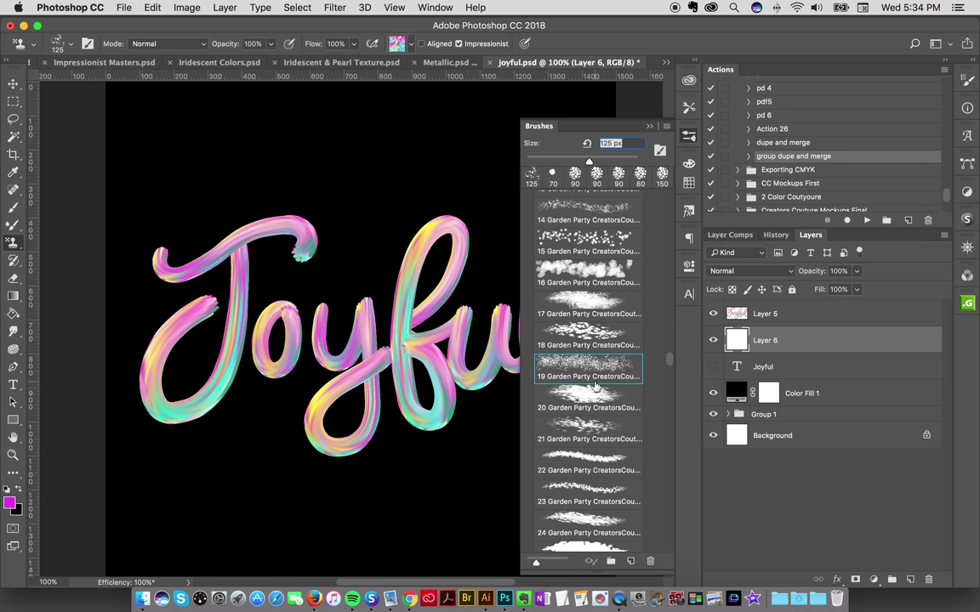
click(690, 137)
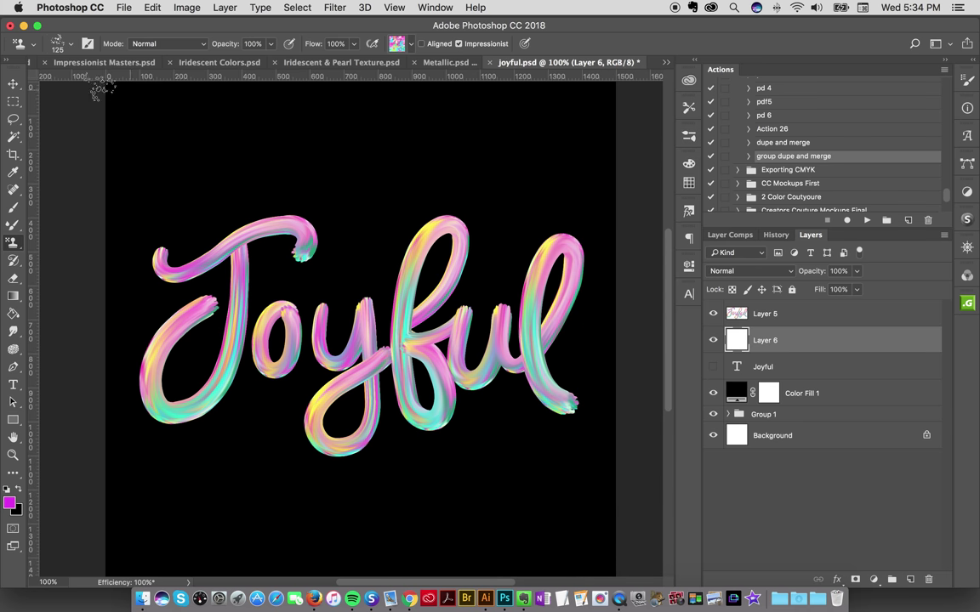
- Choose a CreatorsCouture pattern from the pattern list for the pattern stamp
click(397, 43)
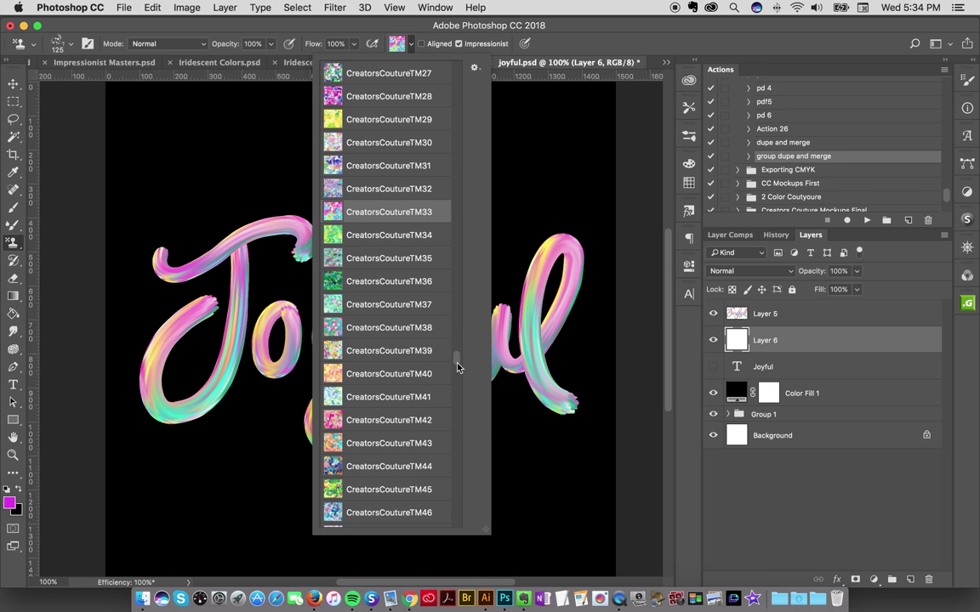
mouse_move(457, 364)
mouse_down()
mouse_move(455, 339)
mouse_move(453, 362)
mouse_up()
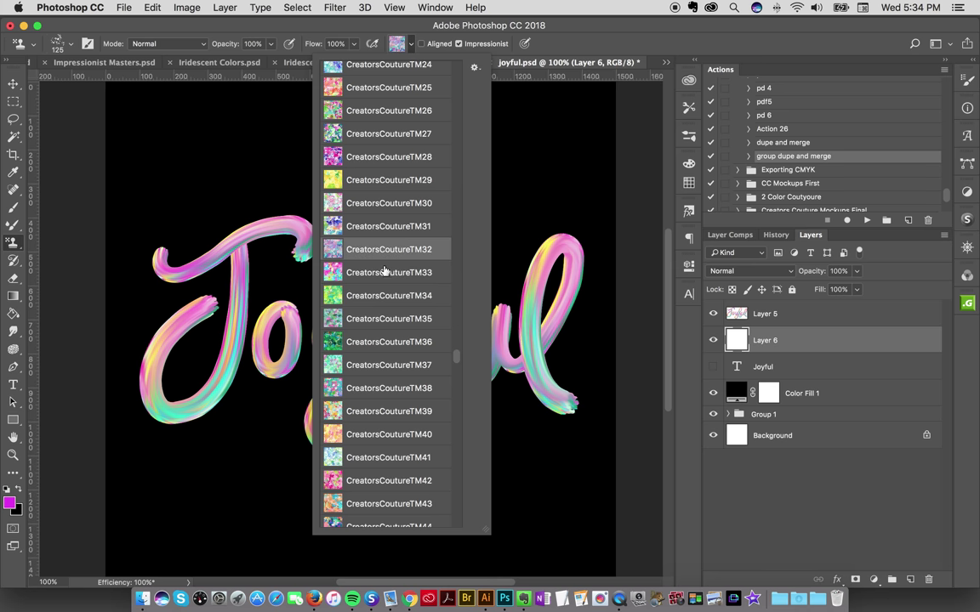
click(409, 27)
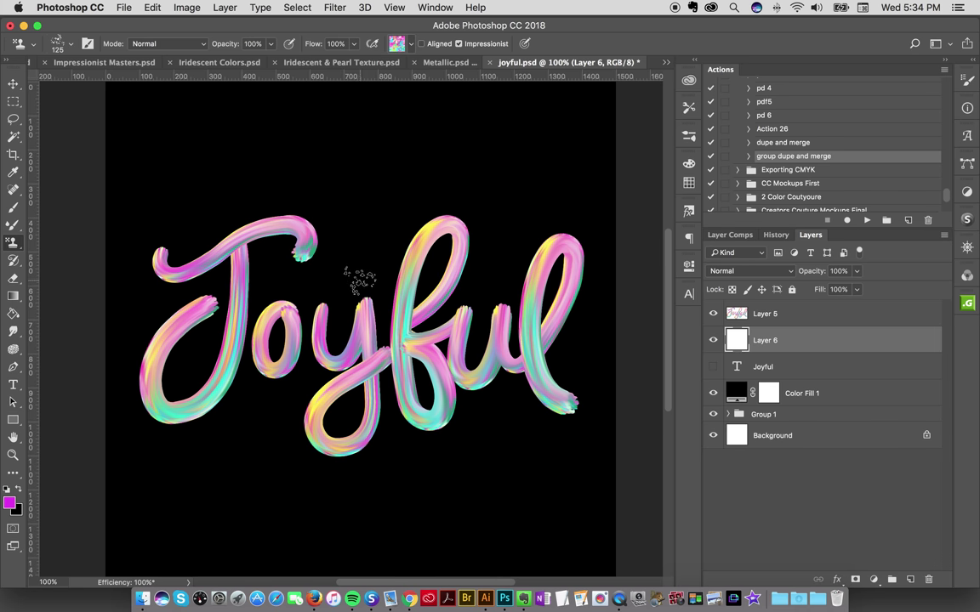
click(689, 135)
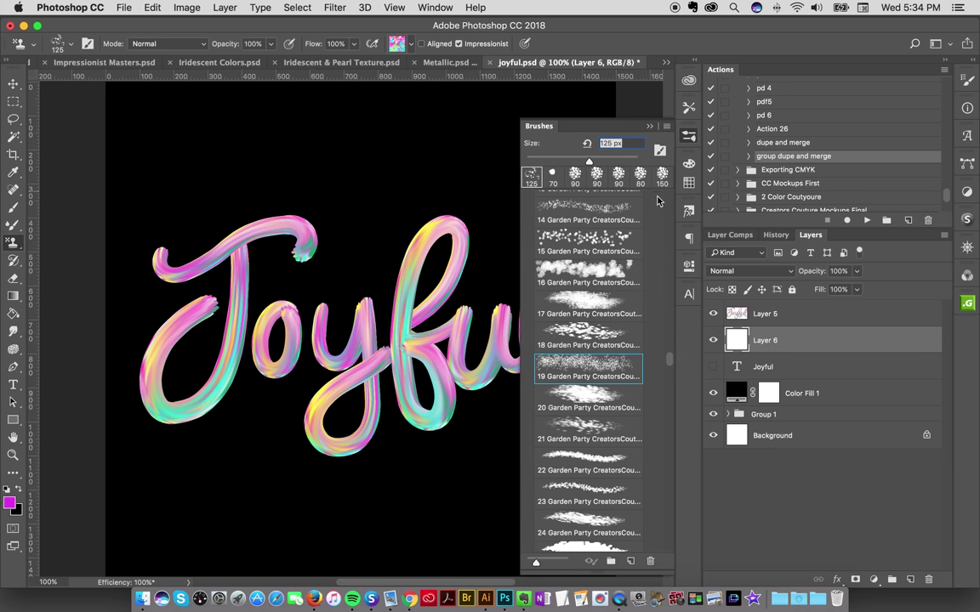
click(689, 139)
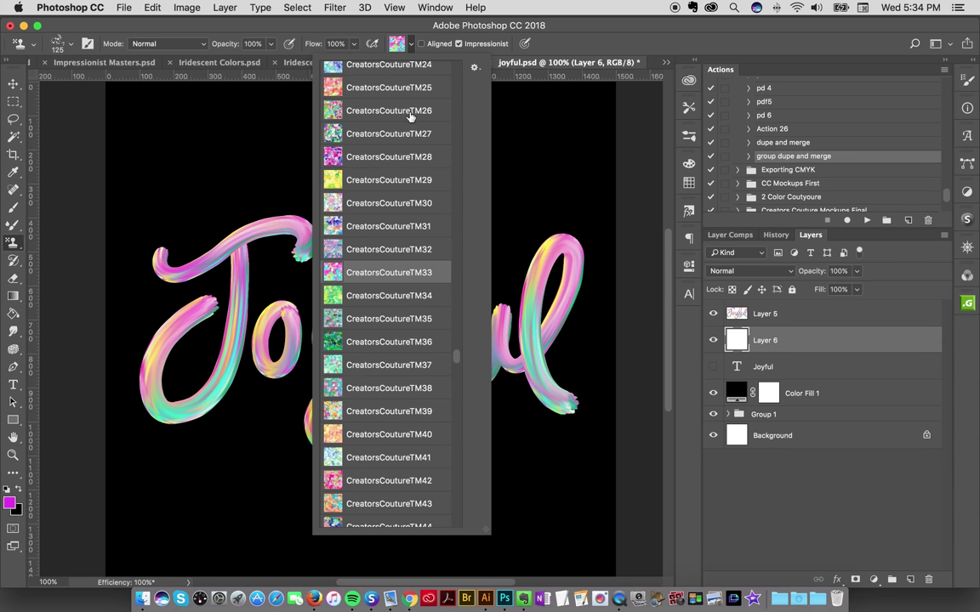
click(409, 43)
click(520, 43)
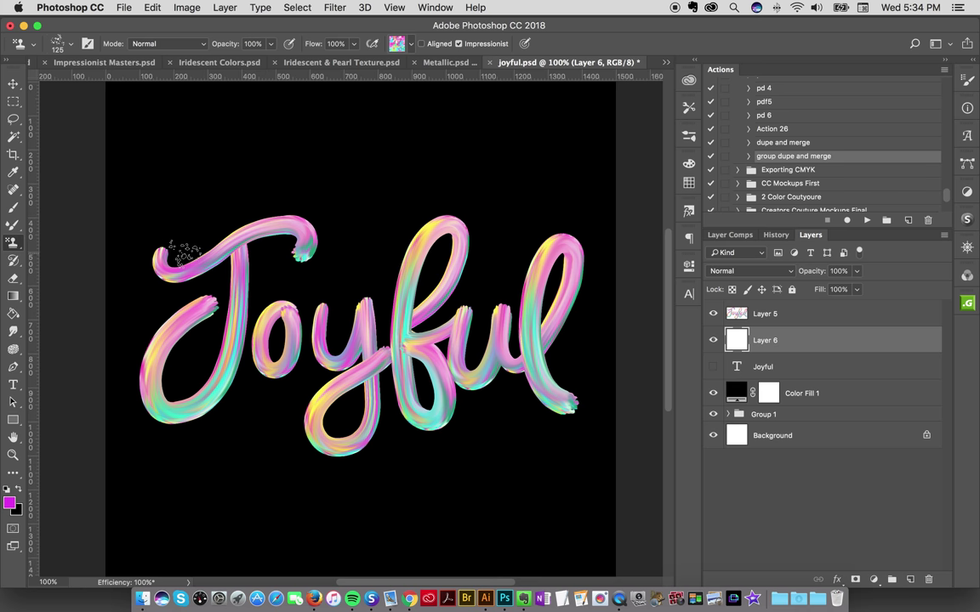
- Paint multicolour Garden Party pattern confetti around the J, o, y and f on Layer 6
mouse_move(181, 228)
mouse_down()
mouse_move(248, 229)
mouse_move(280, 213)
mouse_move(306, 251)
mouse_move(217, 243)
mouse_move(229, 367)
mouse_move(166, 396)
mouse_move(128, 310)
mouse_move(183, 272)
mouse_up()
mouse_move(286, 311)
mouse_down()
mouse_move(246, 357)
mouse_move(255, 247)
mouse_move(298, 289)
mouse_move(367, 313)
mouse_move(340, 409)
mouse_move(272, 374)
mouse_up()
mouse_move(341, 310)
mouse_down()
mouse_move(399, 272)
mouse_move(429, 200)
mouse_move(357, 256)
mouse_move(440, 440)
mouse_move(419, 298)
mouse_move(498, 335)
mouse_move(450, 298)
mouse_move(501, 327)
mouse_move(463, 340)
mouse_move(565, 327)
mouse_move(501, 247)
mouse_move(501, 323)
mouse_move(531, 408)
mouse_move(544, 407)
mouse_up()
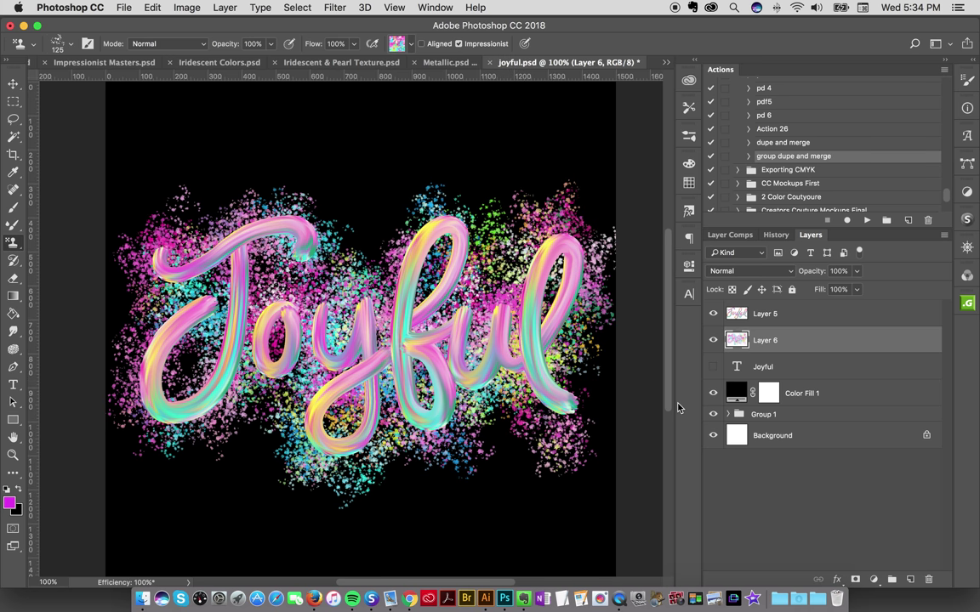
mouse_move(166, 344)
mouse_down()
mouse_move(175, 336)
mouse_move(178, 412)
mouse_move(159, 409)
mouse_move(217, 364)
mouse_move(175, 402)
mouse_move(192, 396)
mouse_up()
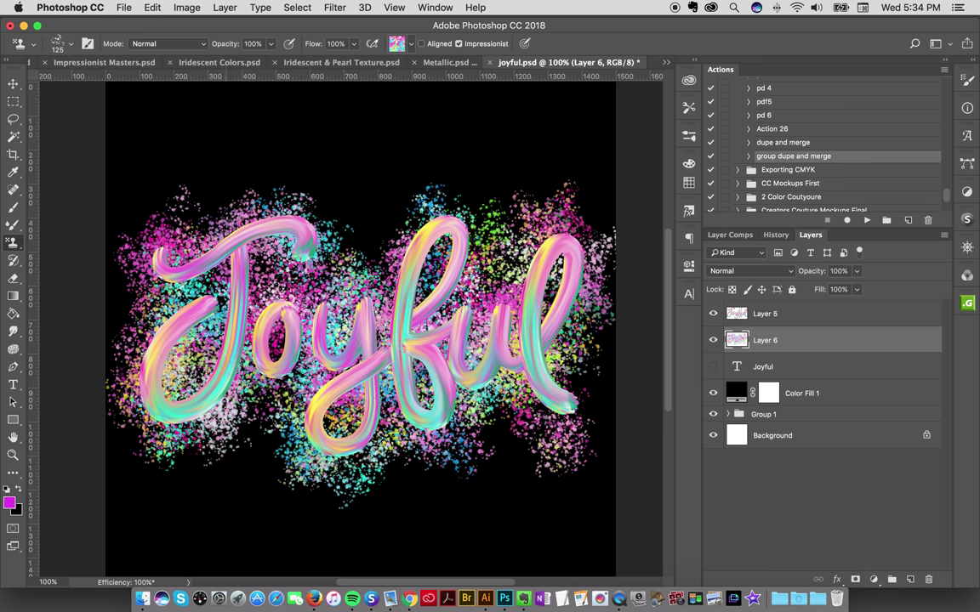
drag(271, 374, 361, 368)
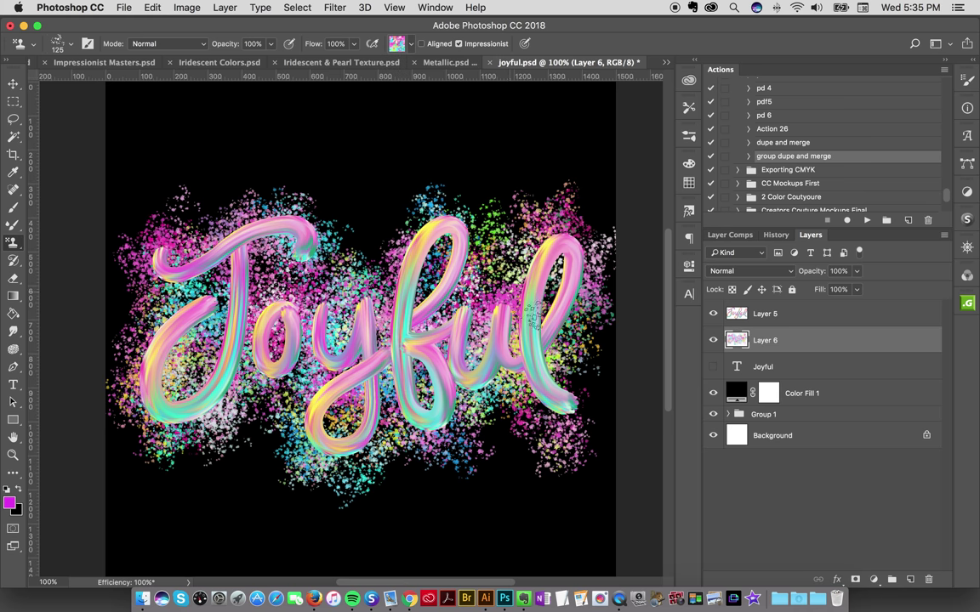
- Add a drop shadow to Layer 5 with opacity 77% and distance 33 px
click(784, 316)
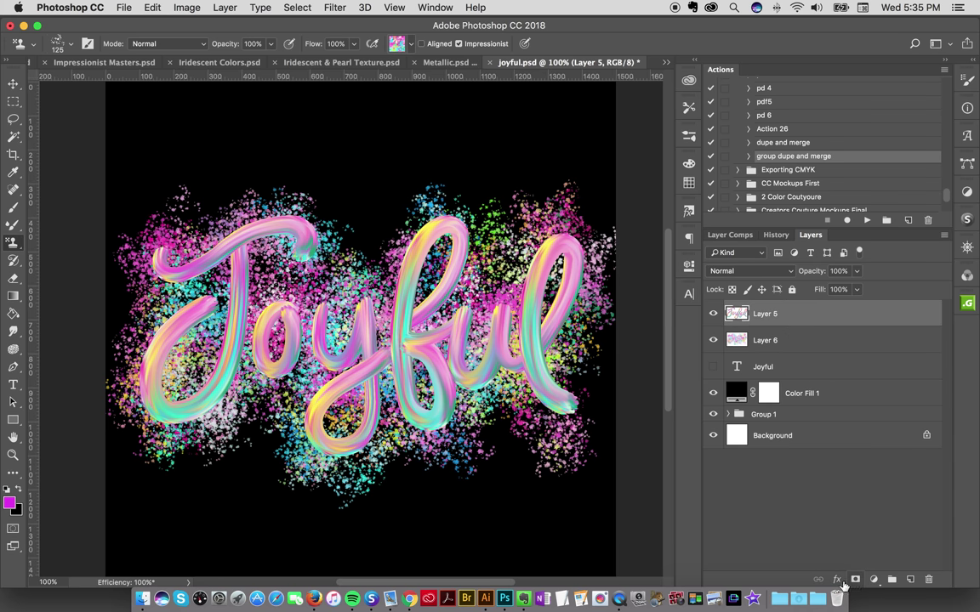
click(840, 580)
click(872, 553)
drag(492, 134, 743, 145)
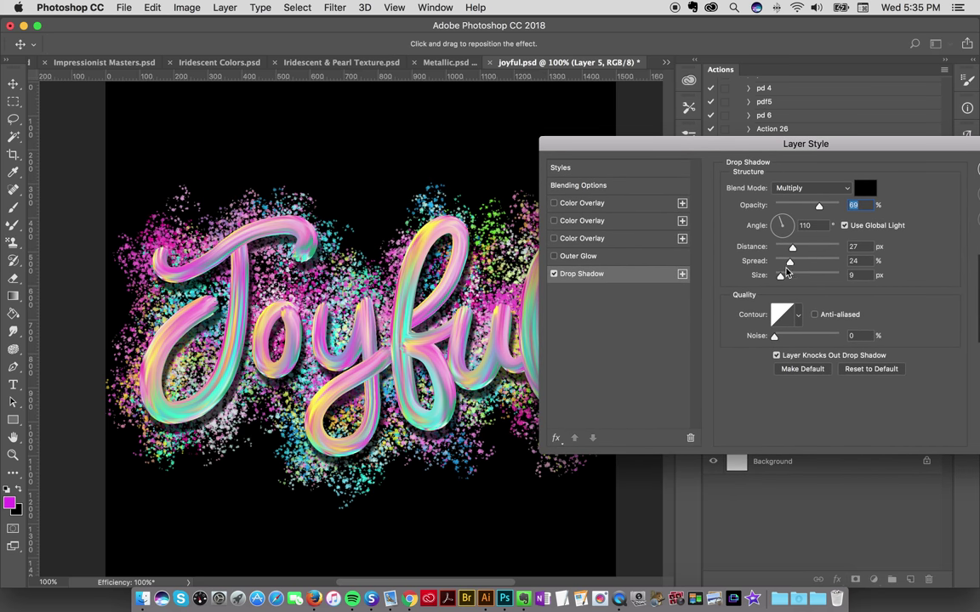
mouse_move(818, 213)
mouse_down()
mouse_move(808, 213)
mouse_move(825, 217)
mouse_up()
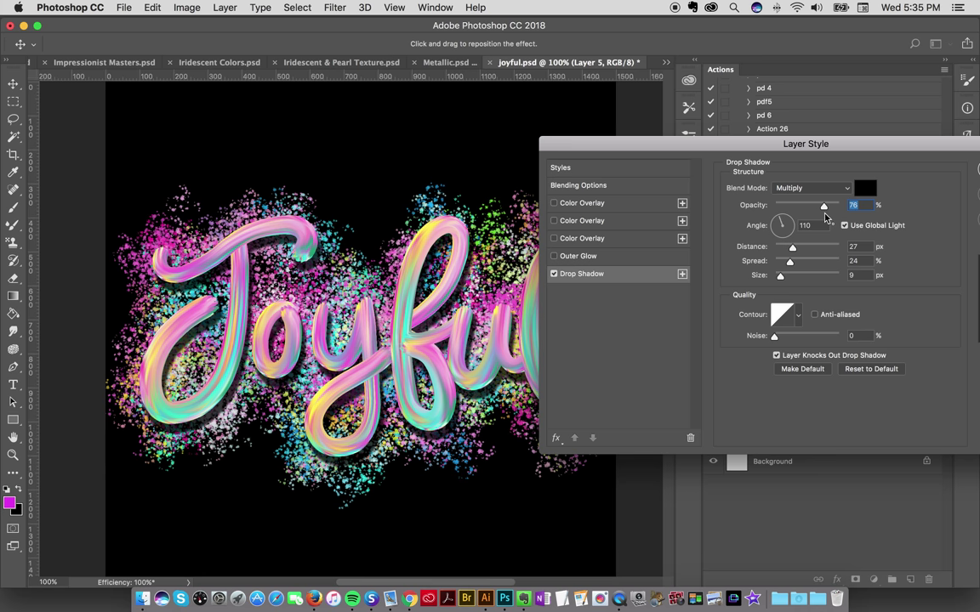
drag(793, 250, 797, 248)
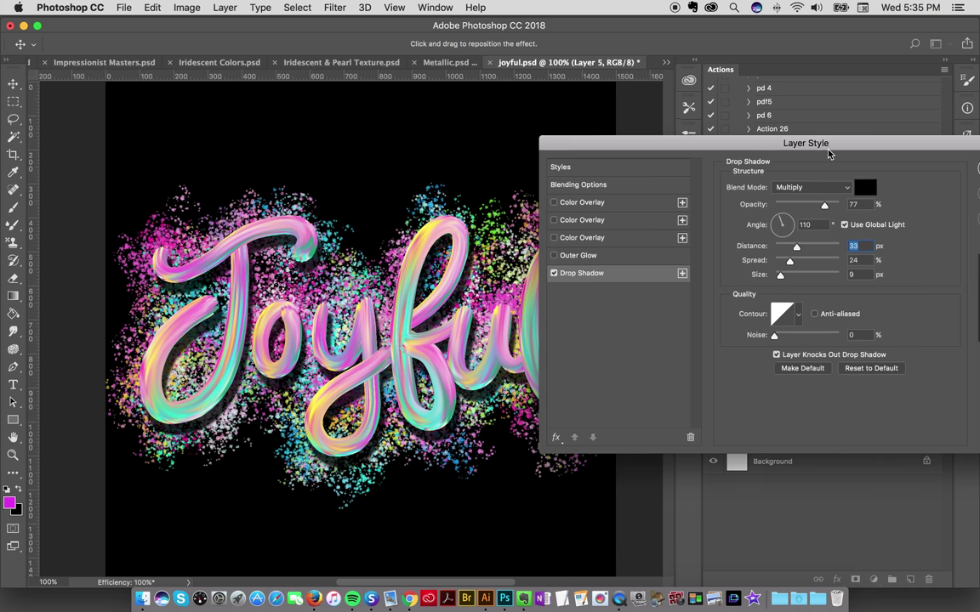
- Set the shadow angle to 135°, apply it, and recheck the settings before closing
drag(744, 141, 587, 132)
drag(714, 135, 812, 132)
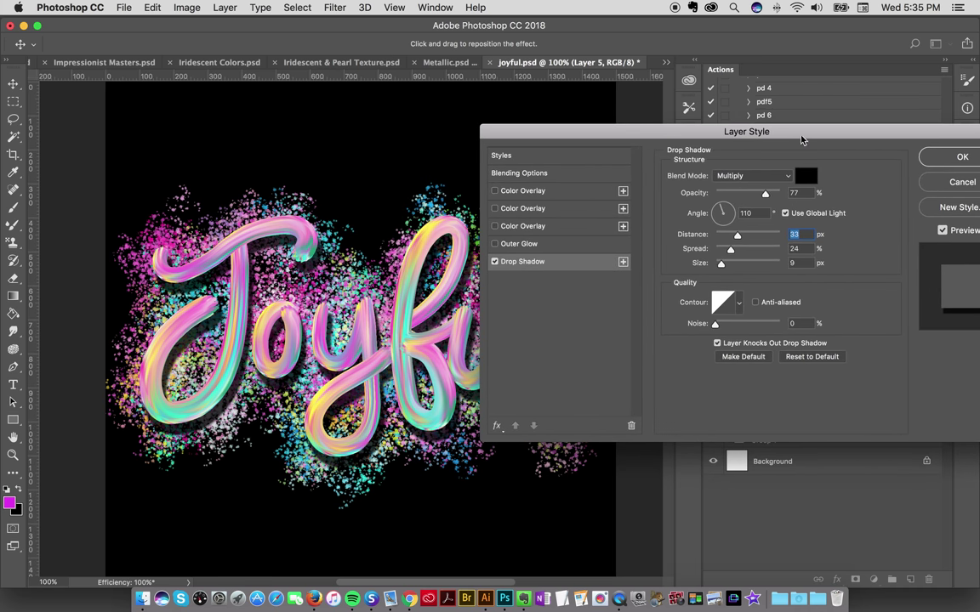
click(727, 217)
text(135)
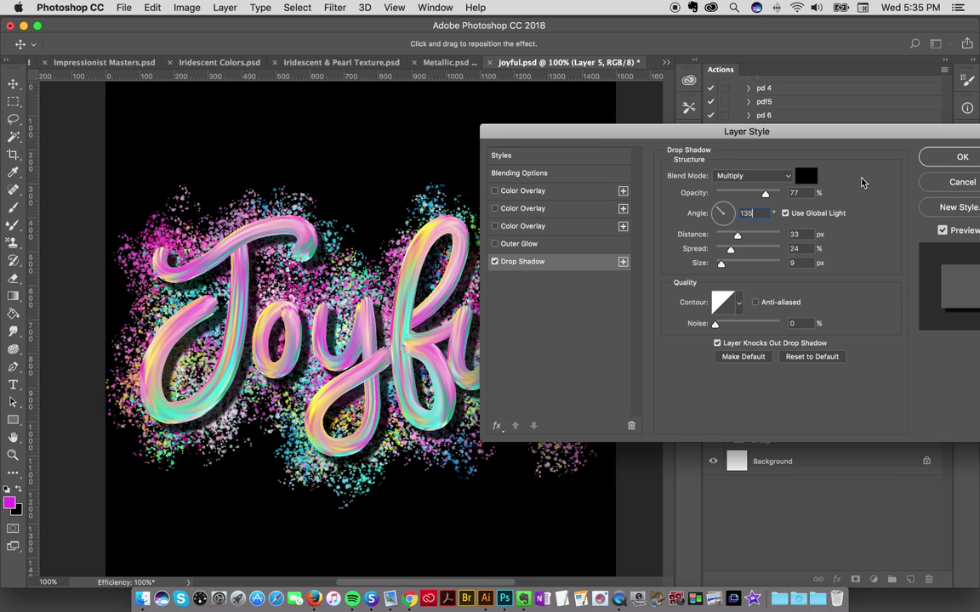
click(954, 158)
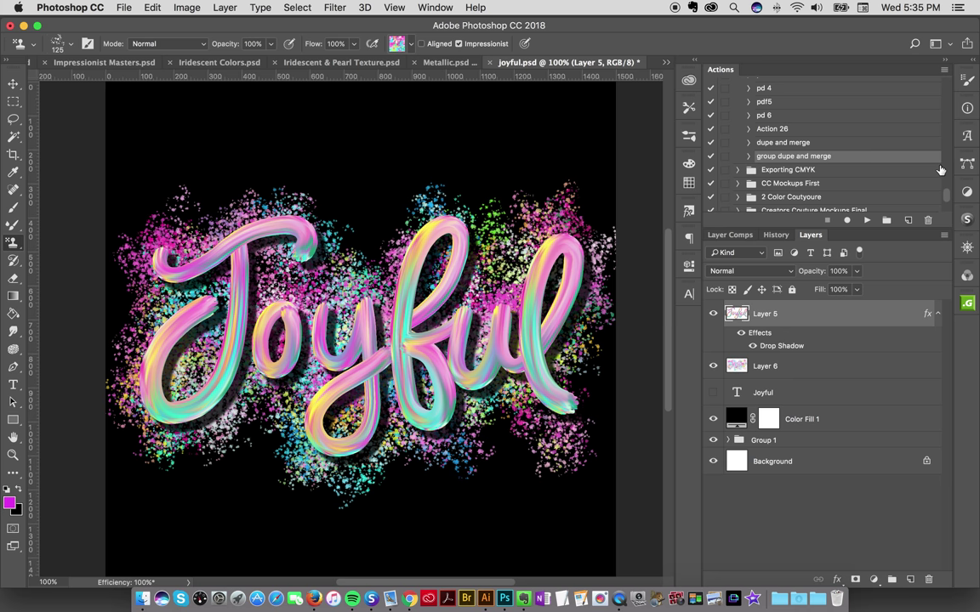
double_click(723, 344)
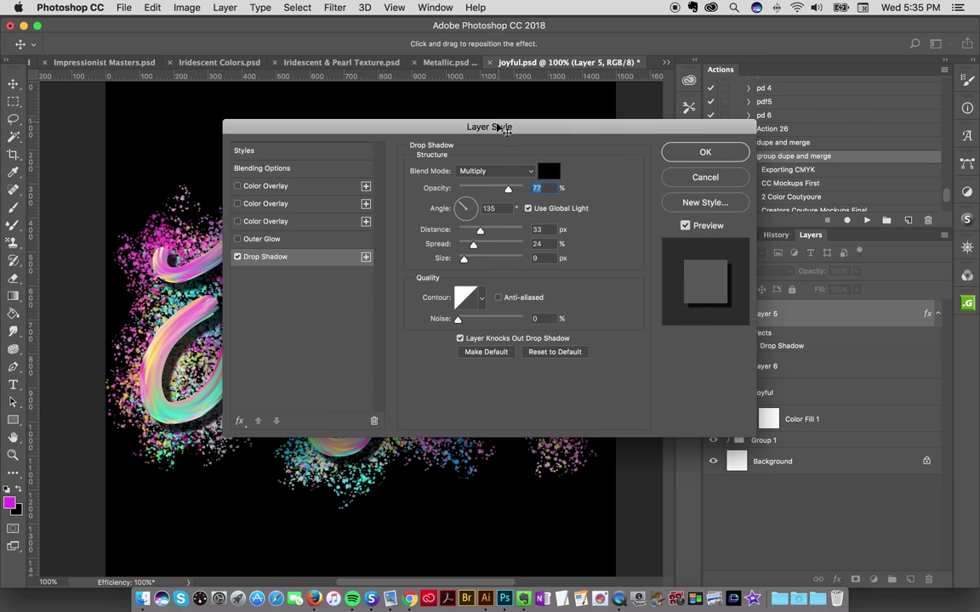
drag(498, 127, 752, 112)
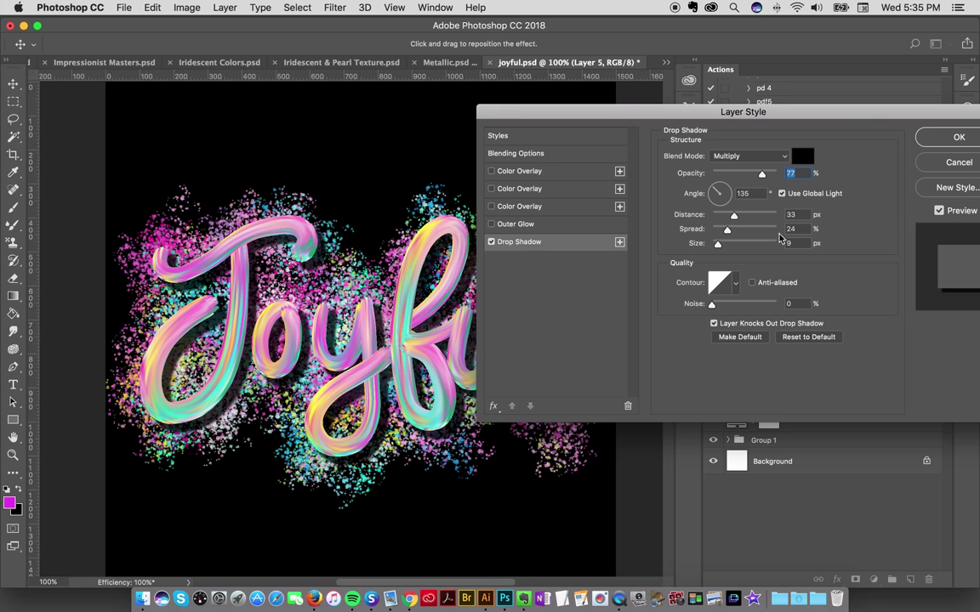
click(925, 139)
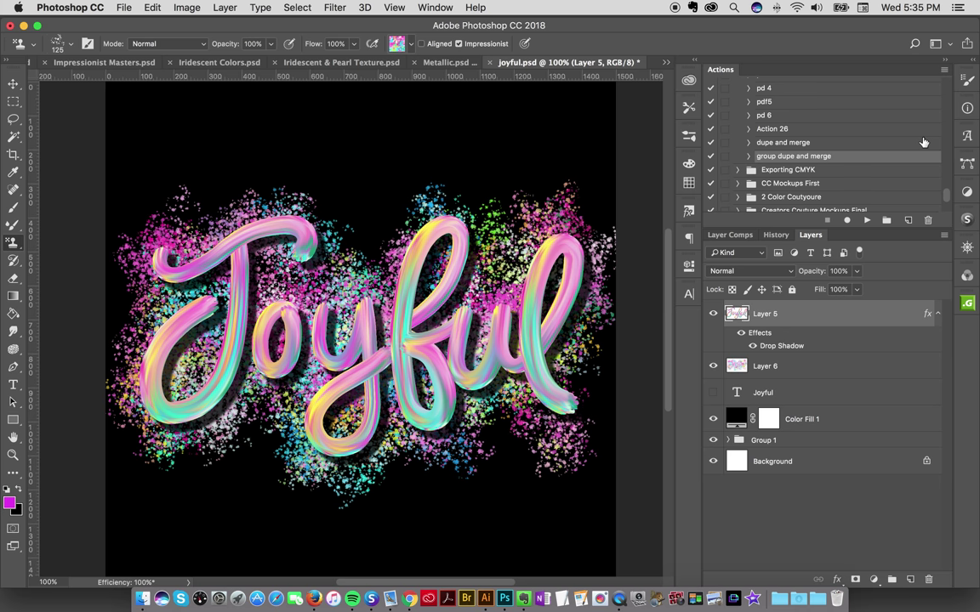
- Add a new Layer 7 above the hidden Joyful layer and pick Garden Party brush 21
click(765, 366)
click(799, 393)
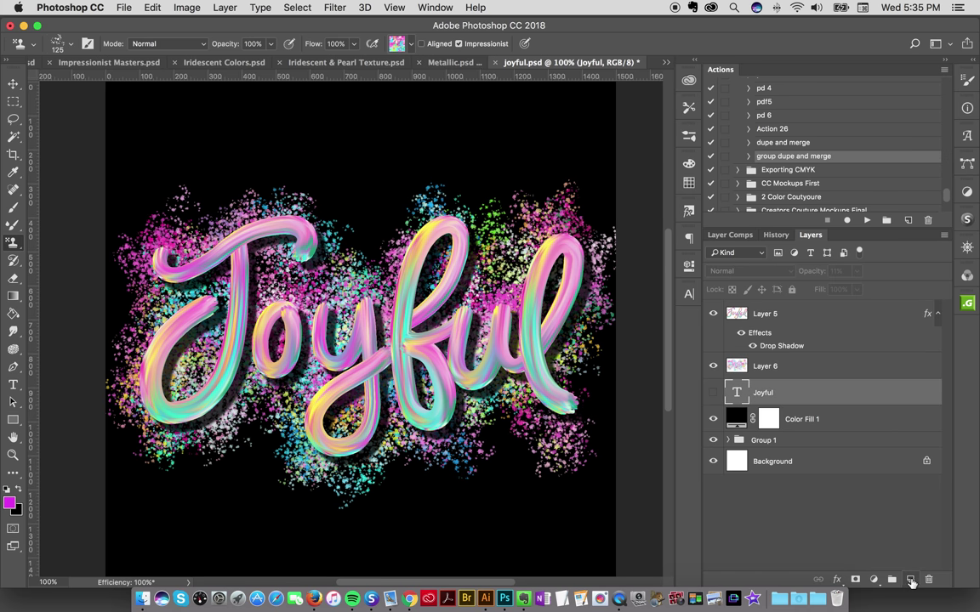
click(910, 579)
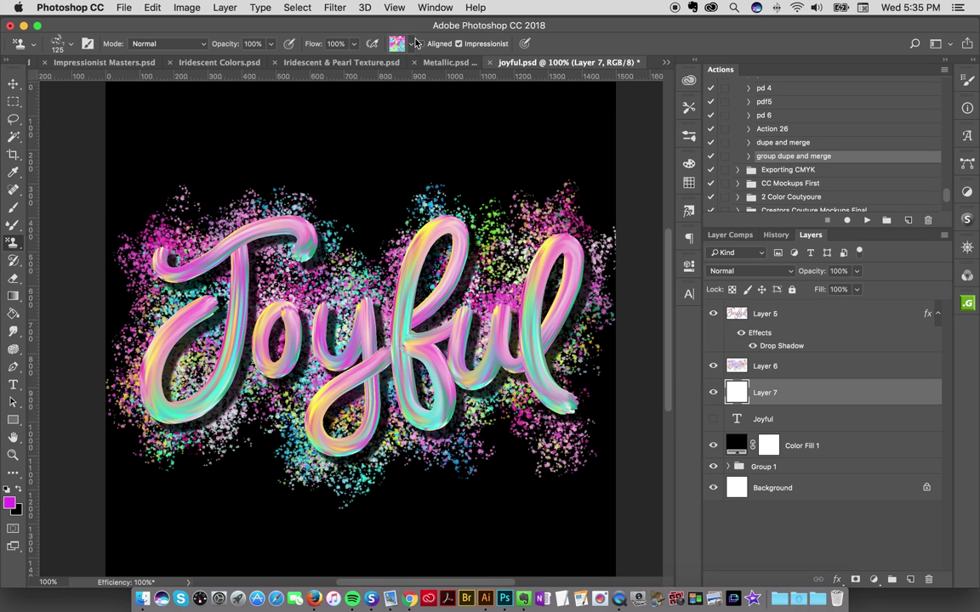
click(689, 137)
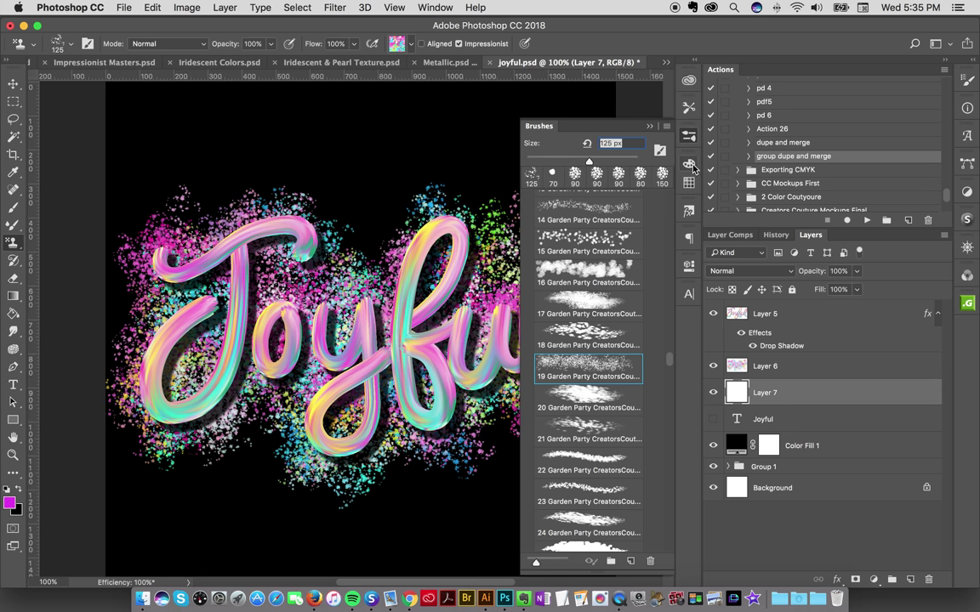
click(590, 436)
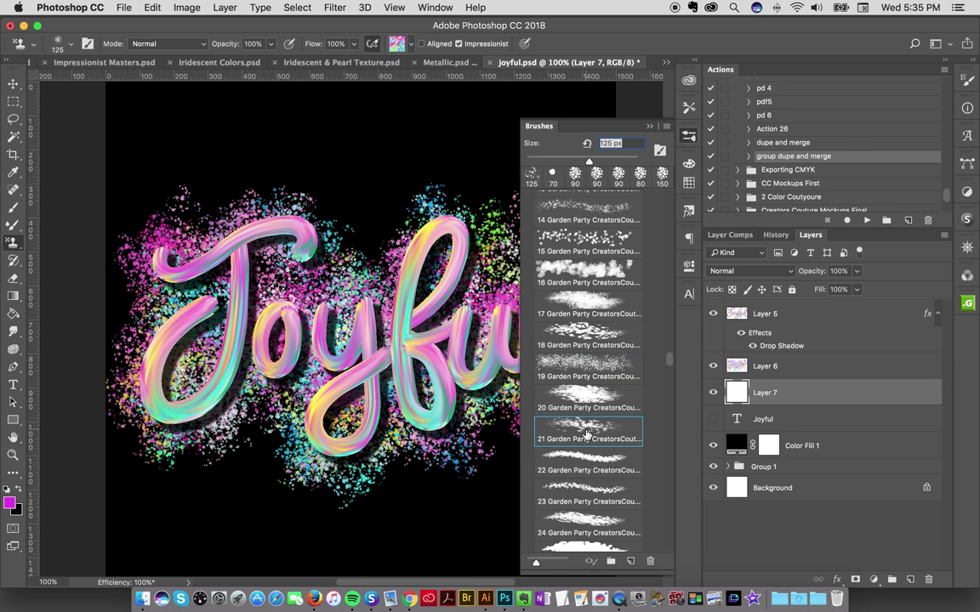
click(689, 137)
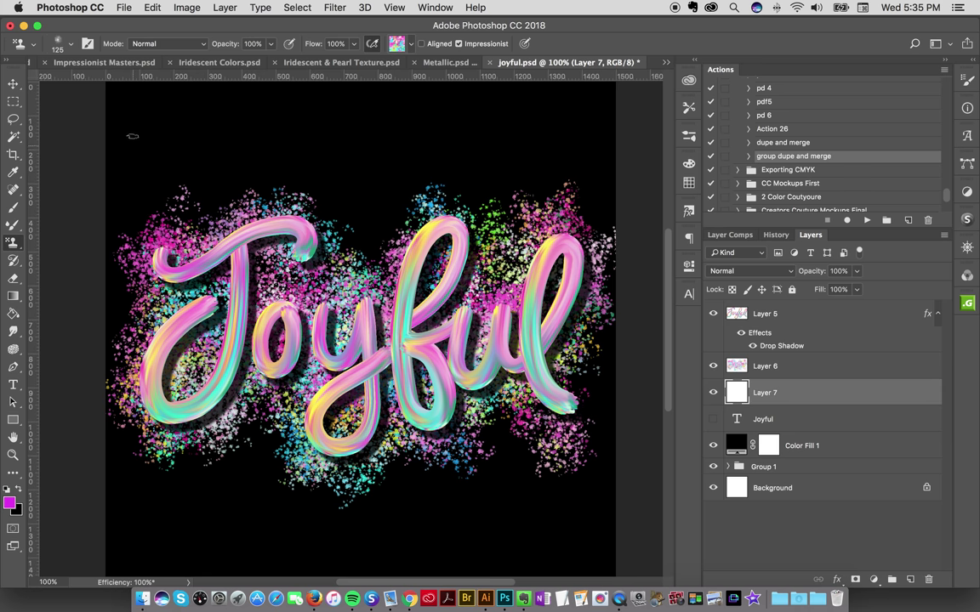
- Paint streaky multicolour strokes across the top, left edge and bottom of the canvas
mouse_move(132, 136)
mouse_down()
mouse_move(171, 123)
mouse_move(260, 145)
mouse_move(306, 131)
mouse_move(375, 149)
mouse_move(455, 219)
mouse_move(463, 200)
mouse_move(510, 255)
mouse_move(537, 335)
mouse_up()
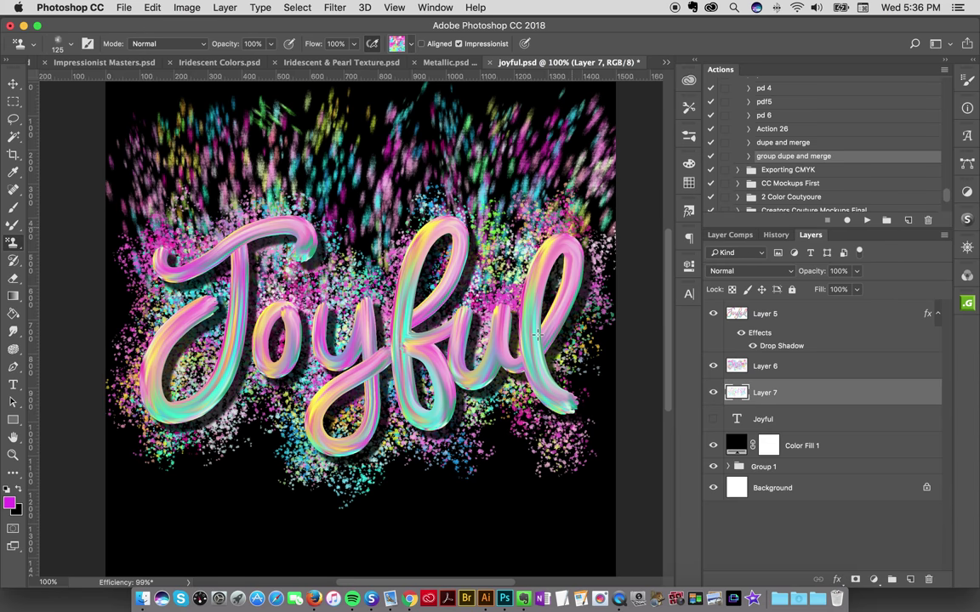
mouse_move(93, 175)
mouse_down()
mouse_move(119, 281)
mouse_move(111, 344)
mouse_move(91, 375)
mouse_move(136, 514)
mouse_move(158, 515)
mouse_move(219, 473)
mouse_move(198, 427)
mouse_move(235, 414)
mouse_move(306, 465)
mouse_move(356, 456)
mouse_move(400, 480)
mouse_move(340, 463)
mouse_move(387, 442)
mouse_move(444, 452)
mouse_move(497, 518)
mouse_move(578, 578)
mouse_move(545, 476)
mouse_move(578, 378)
mouse_move(532, 409)
mouse_move(544, 289)
mouse_up()
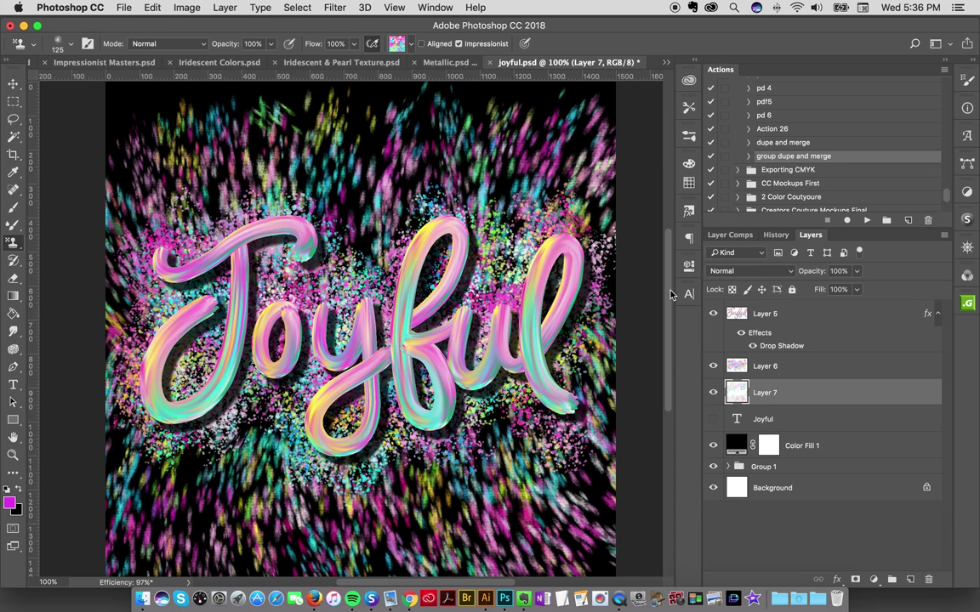
scroll(602, 286, up, 3)
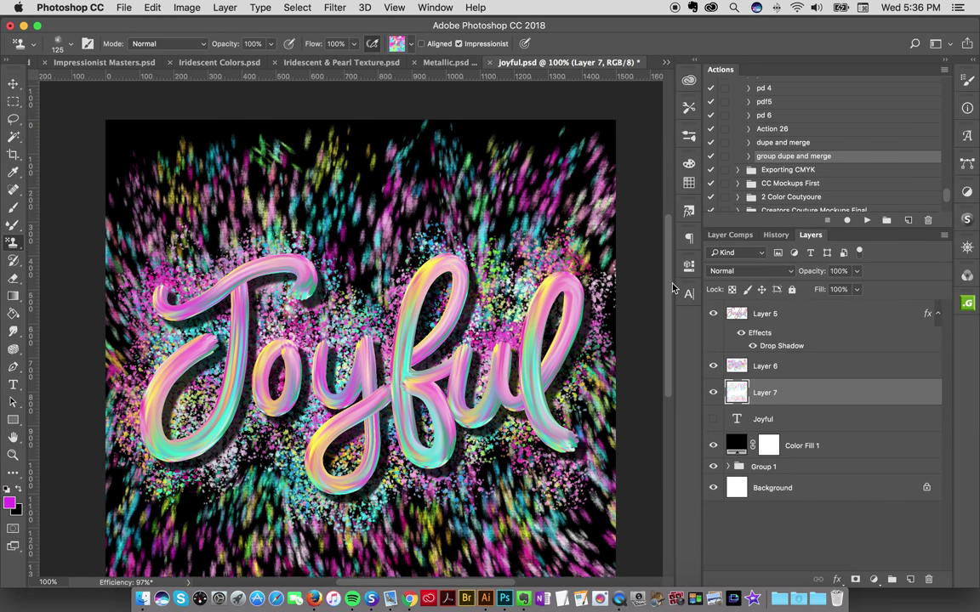
scroll(672, 285, down, 2)
key(super+z)
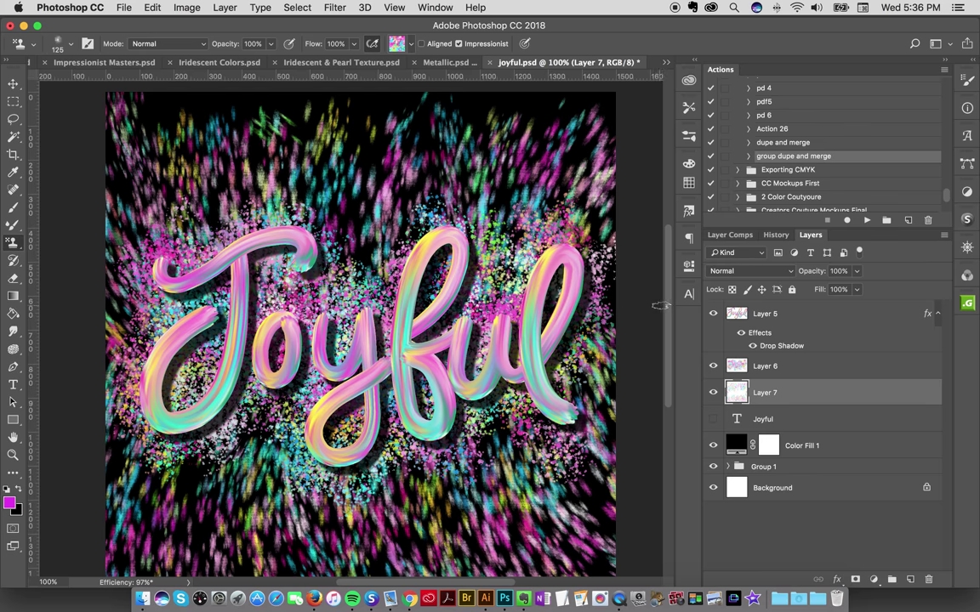
scroll(600, 264, up, 3)
mouse_move(177, 232)
mouse_down()
mouse_move(234, 255)
mouse_move(281, 245)
mouse_move(382, 188)
mouse_move(502, 160)
mouse_move(570, 158)
mouse_move(599, 170)
mouse_up()
scroll(668, 333, down, 10)
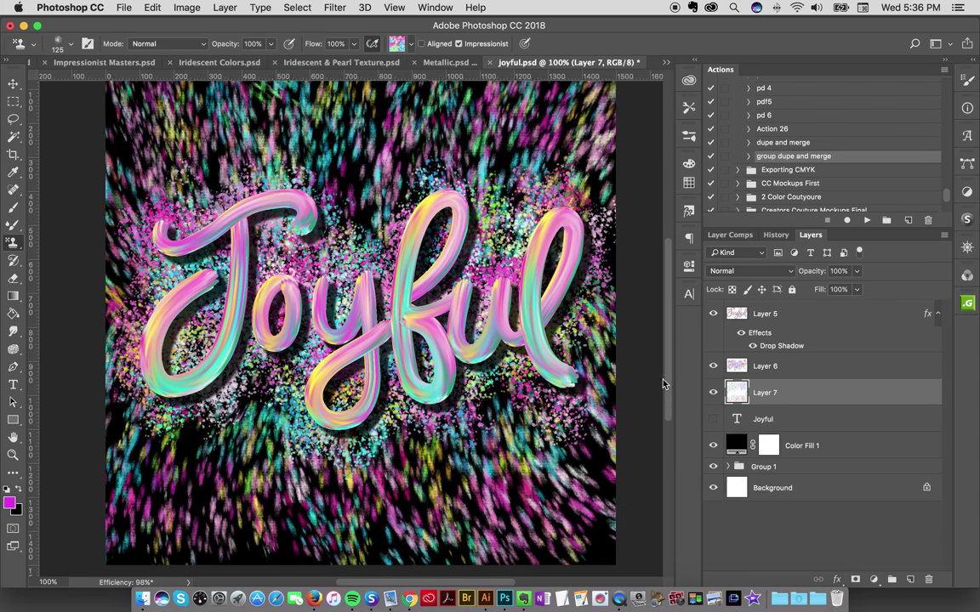
mouse_move(162, 421)
mouse_down()
mouse_move(183, 483)
mouse_move(255, 506)
mouse_move(348, 499)
mouse_move(626, 411)
mouse_up()
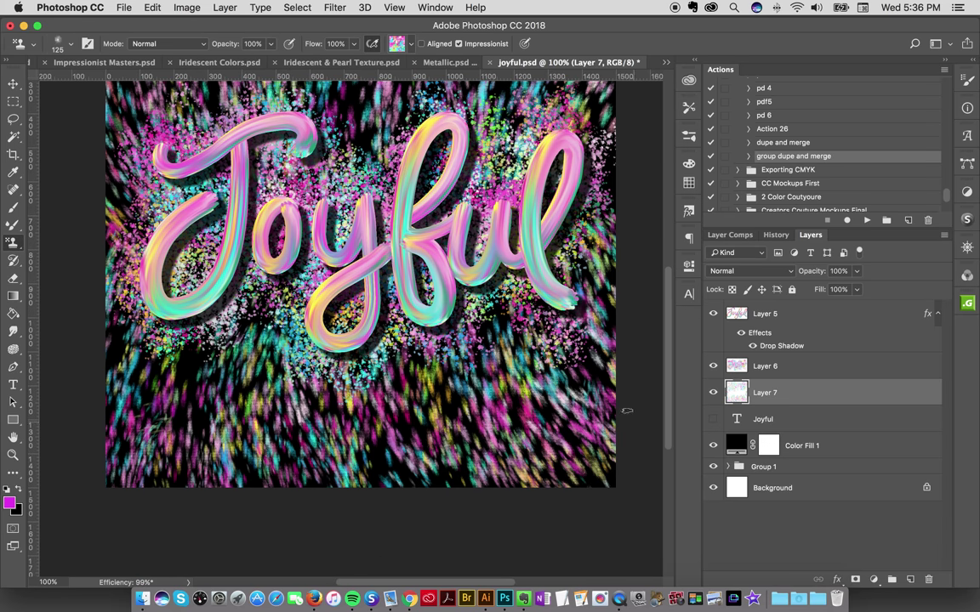
drag(668, 381, 667, 341)
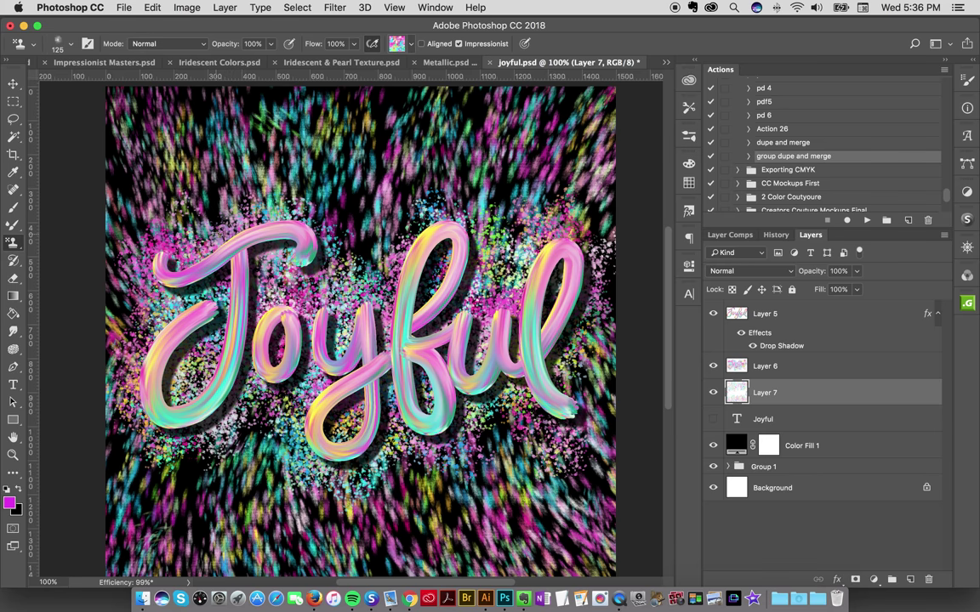
scroll(431, 361, down, 3)
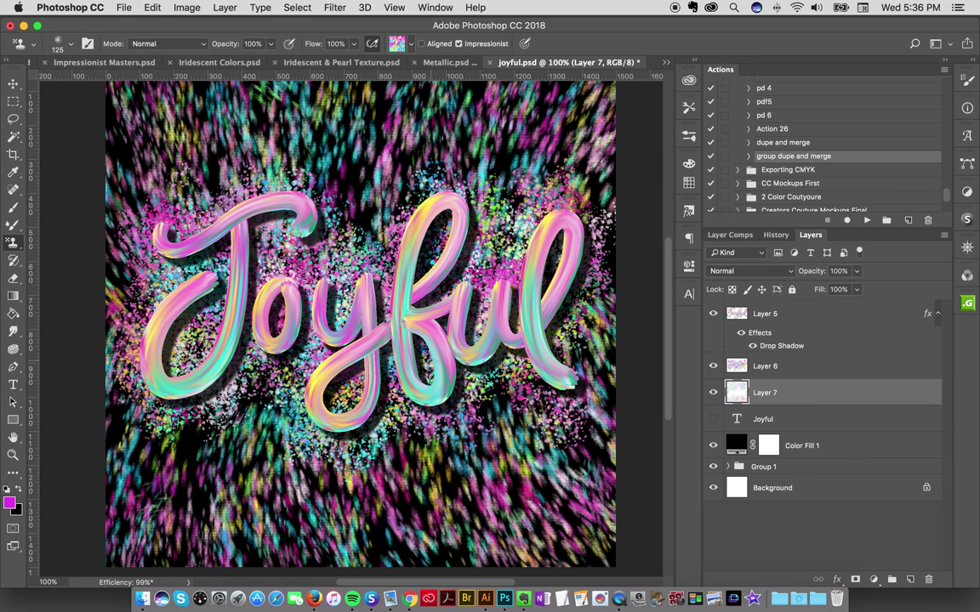
scroll(388, 326, down, 3)
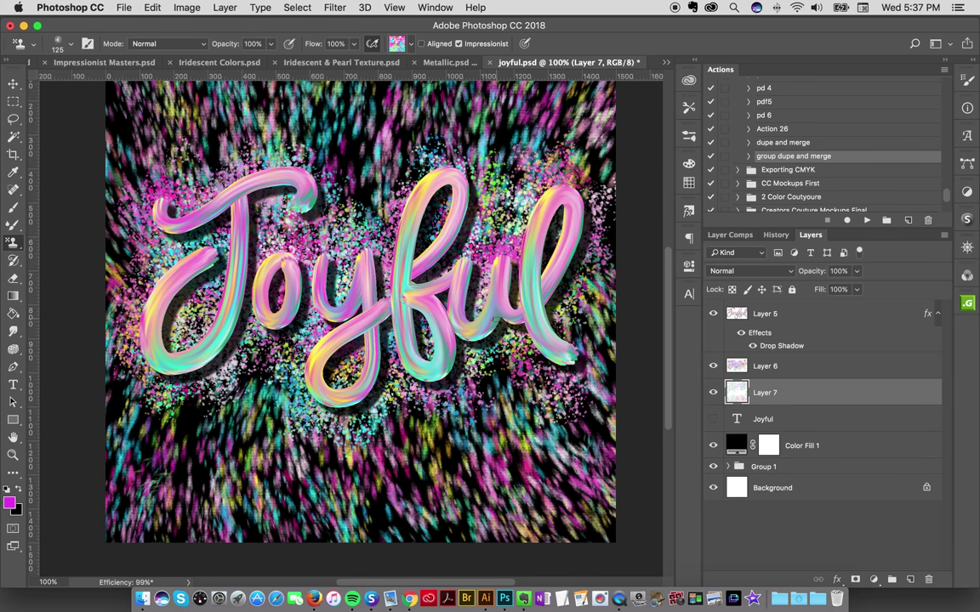
scroll(558, 315, up, 2)
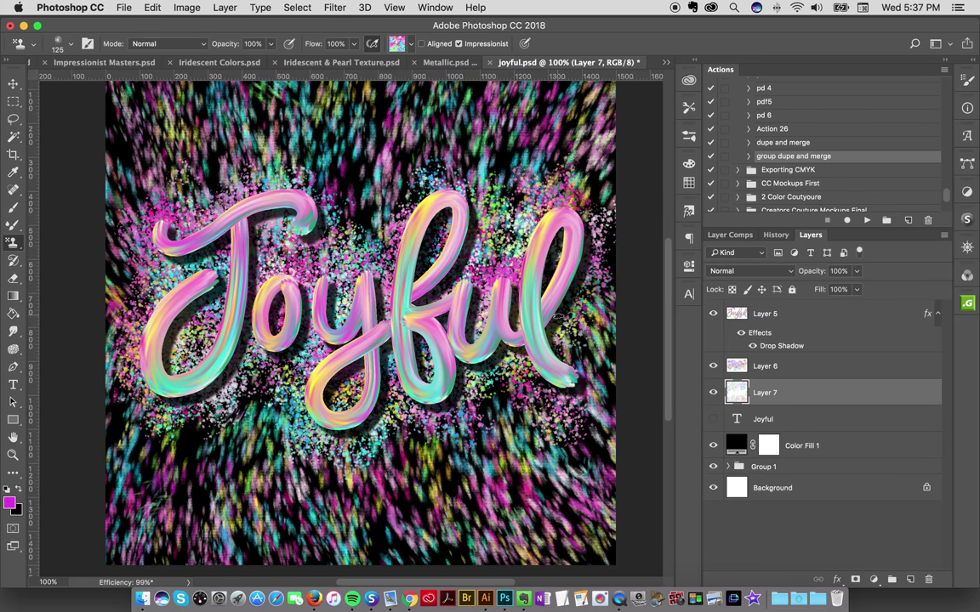